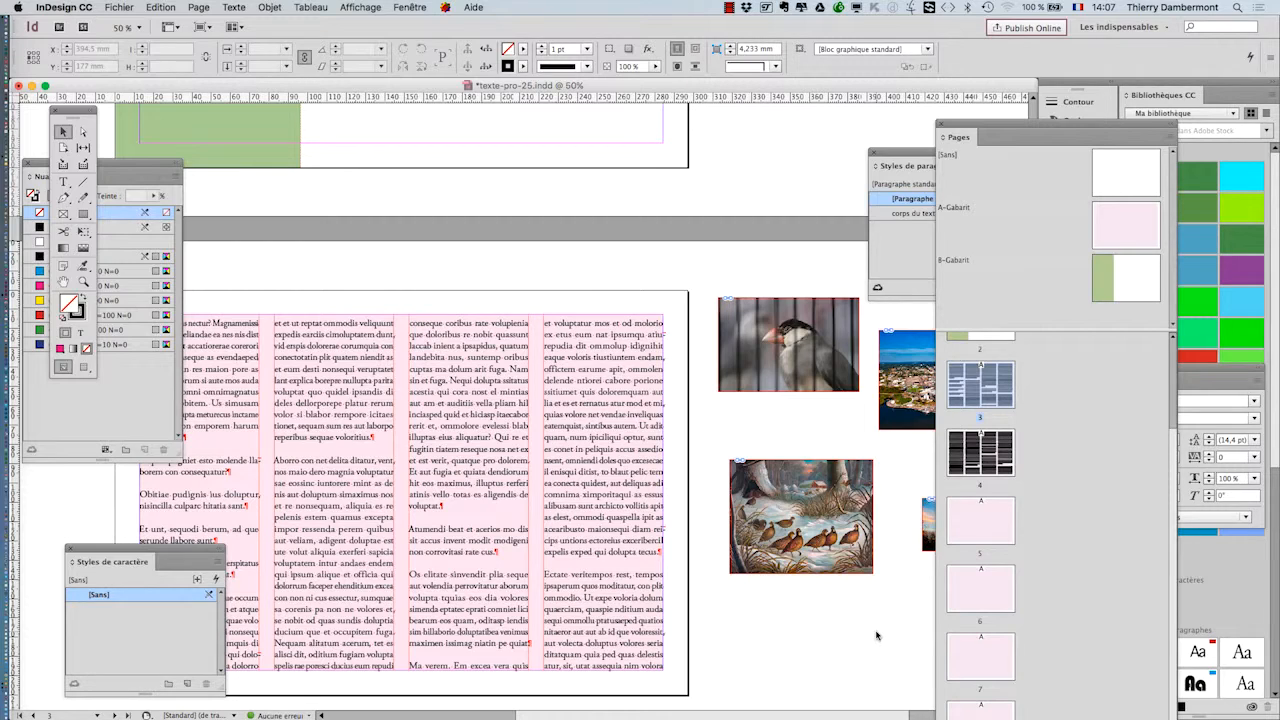
Step: Try to move only the caged bird picture's content out of its frame onto the text columns, and undo the move
click(784, 503)
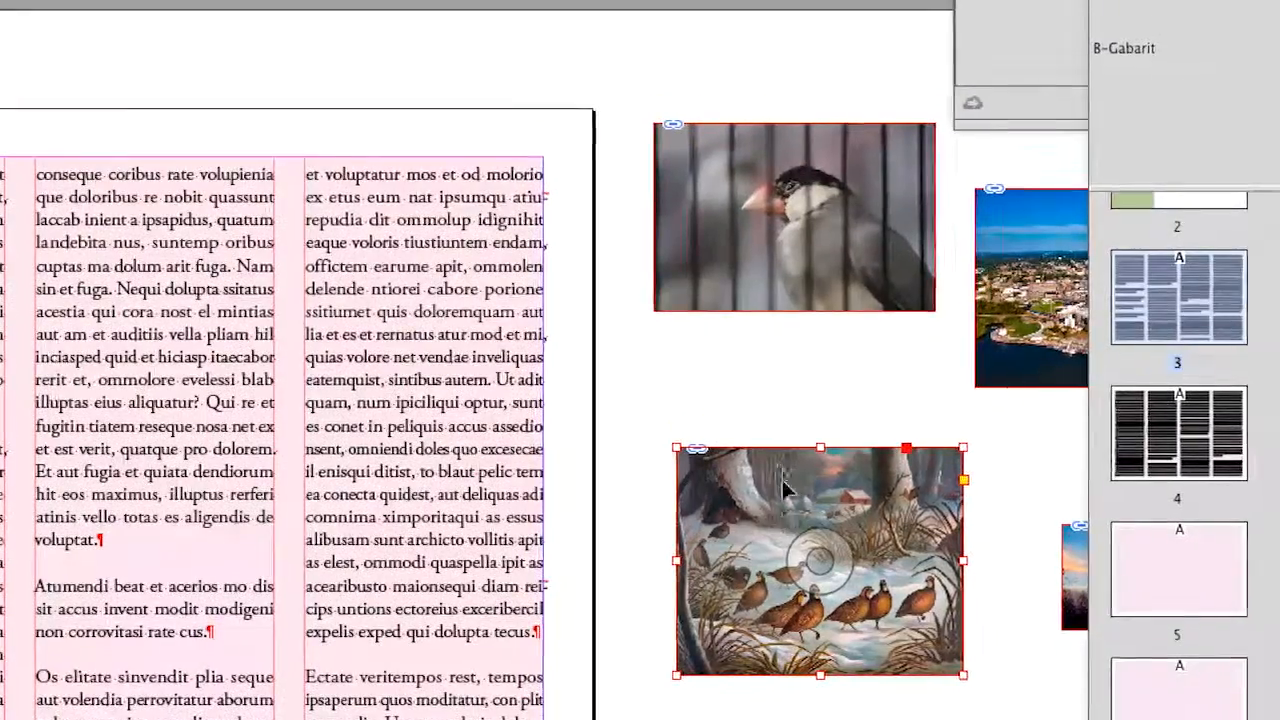
click(791, 356)
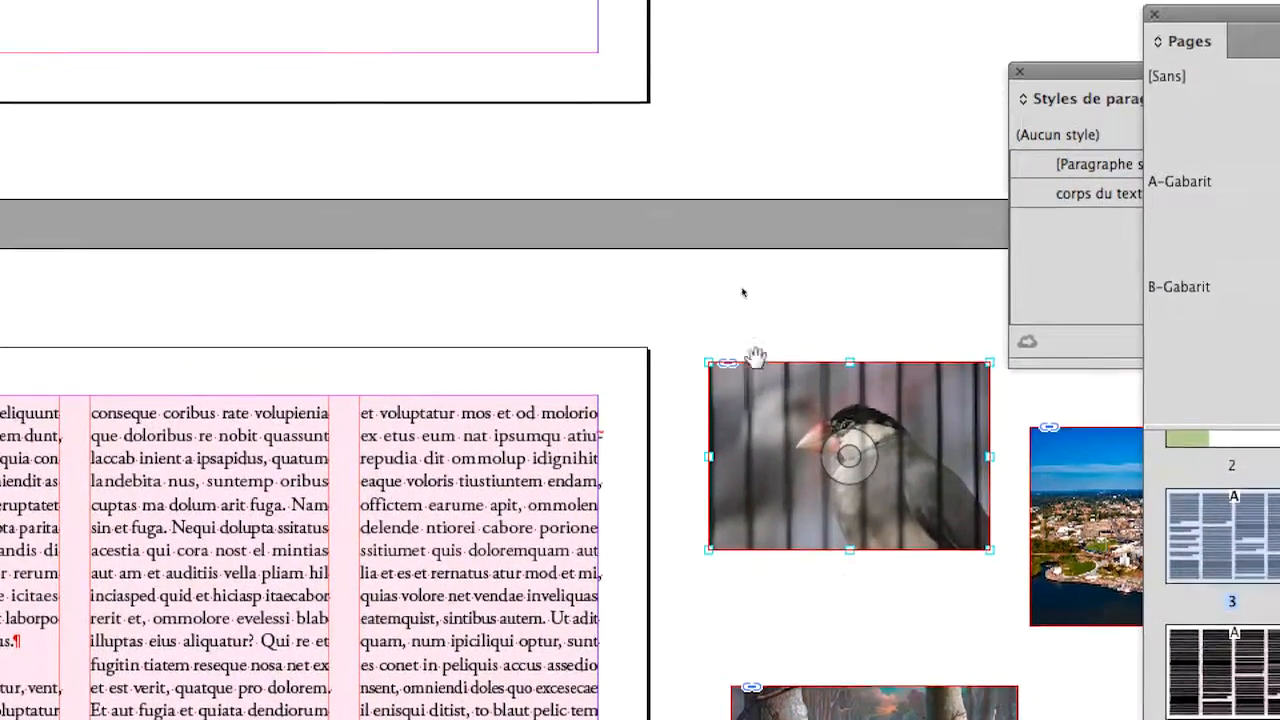
click(763, 304)
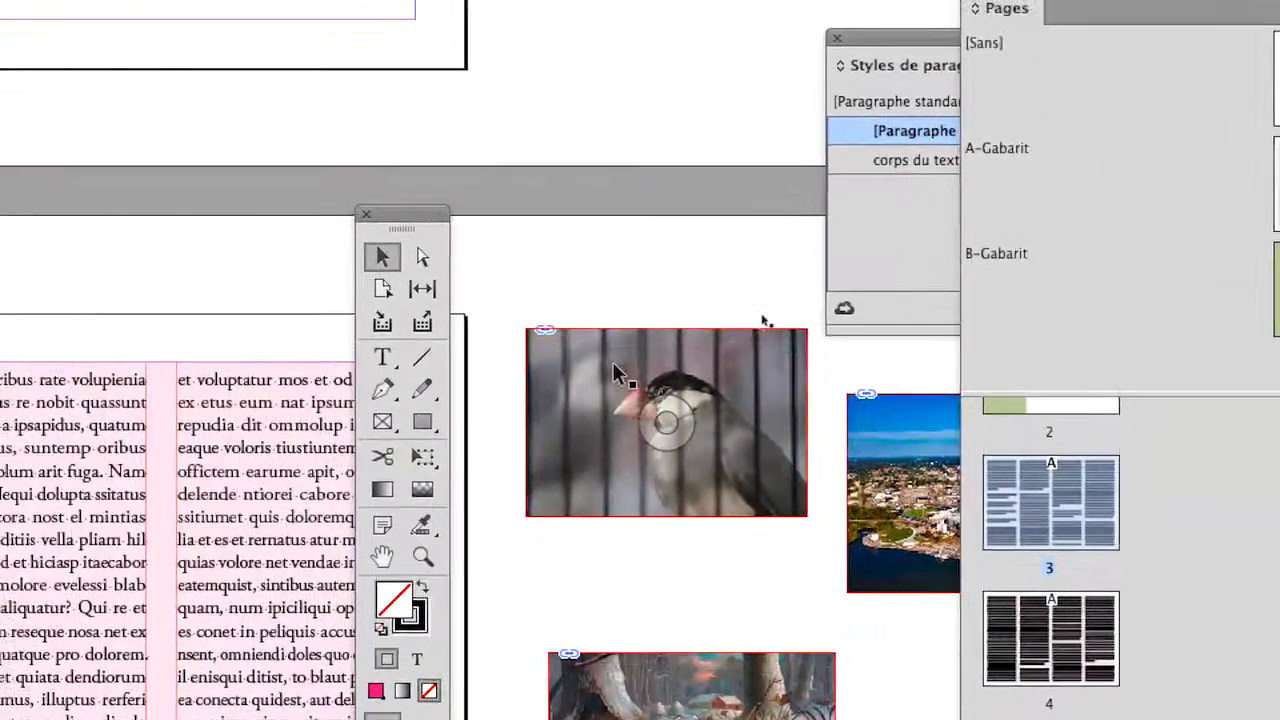
double_click(613, 367)
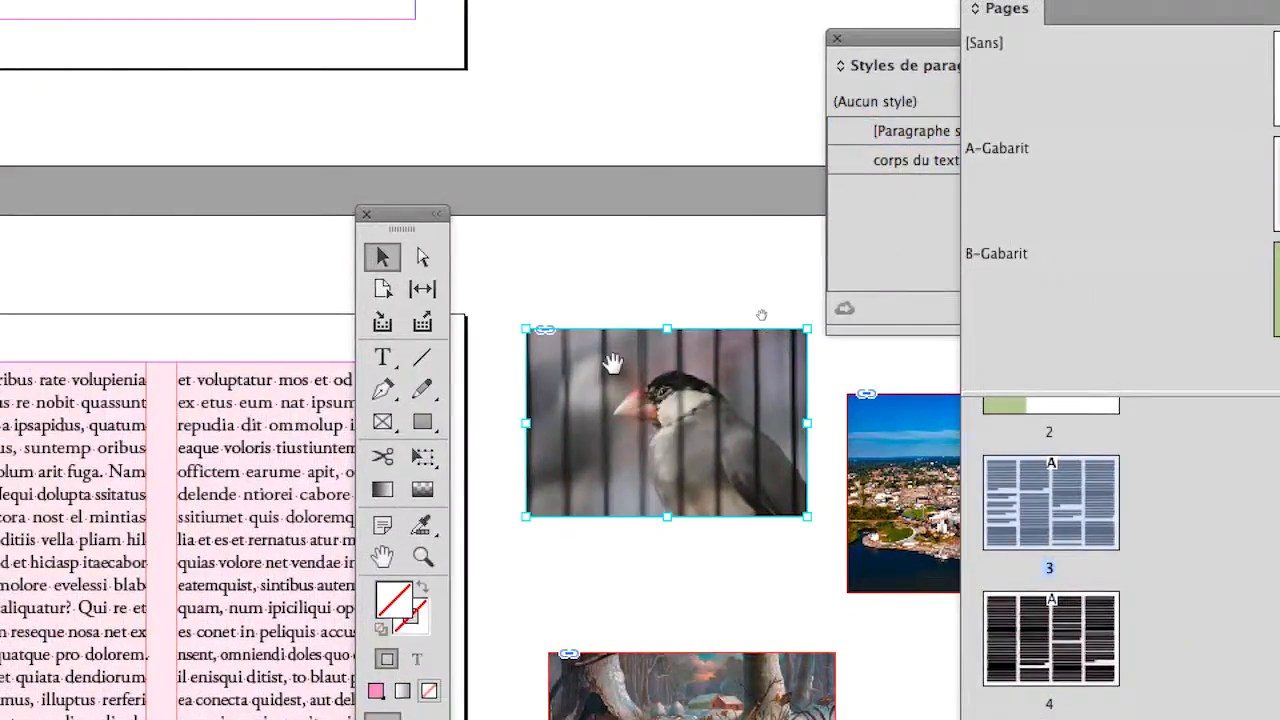
drag(614, 366, 430, 418)
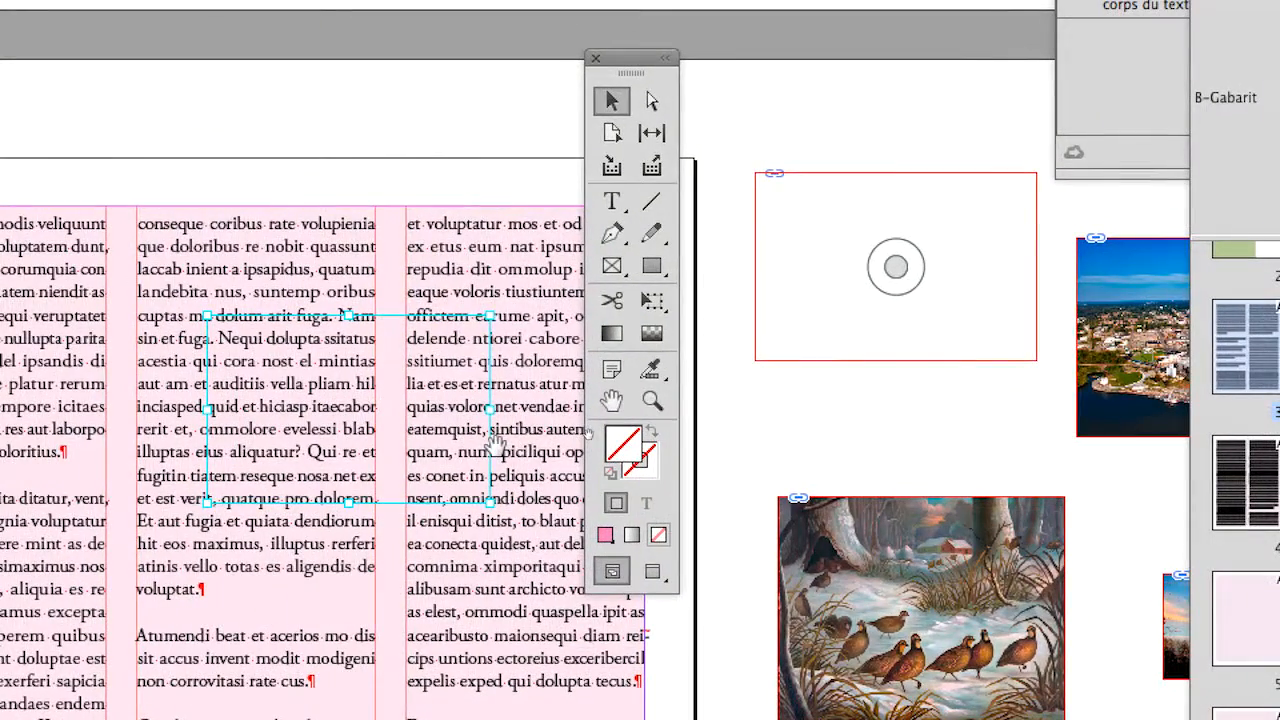
key(super+z)
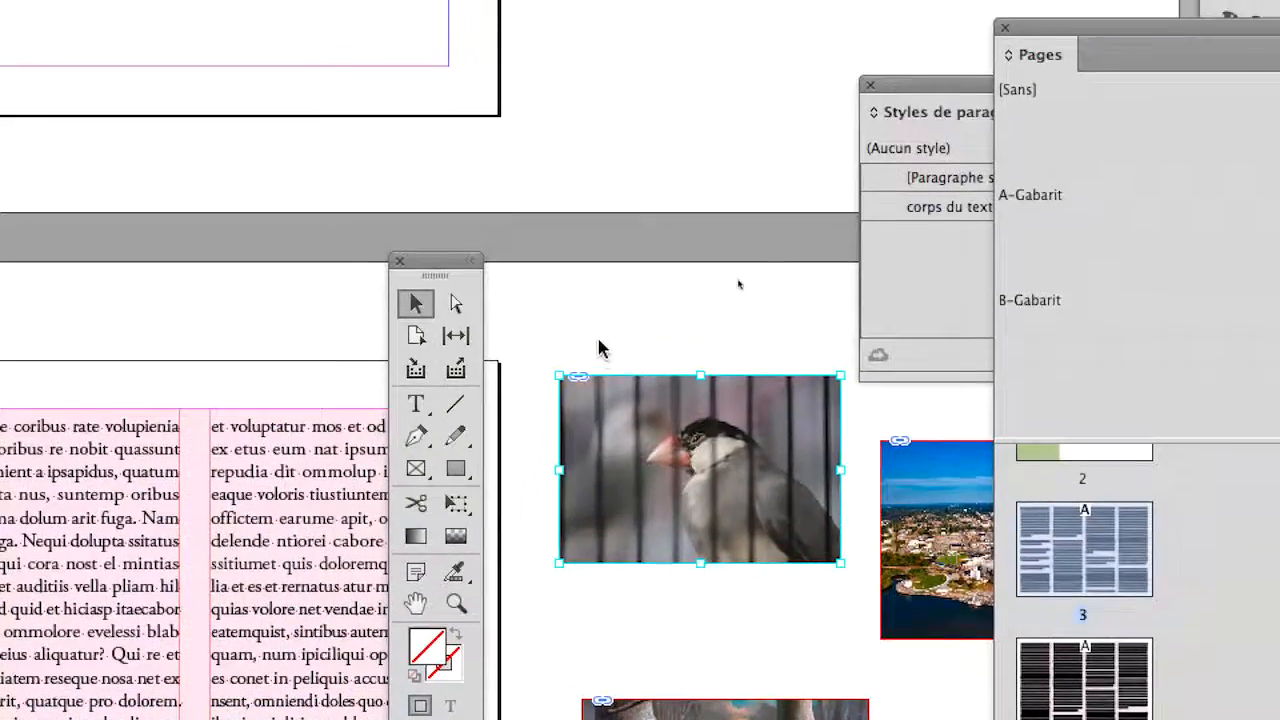
Step: Move the caged bird image with its frame from the pasteboard onto page 3's text, straddling the third and fourth columns
click(599, 342)
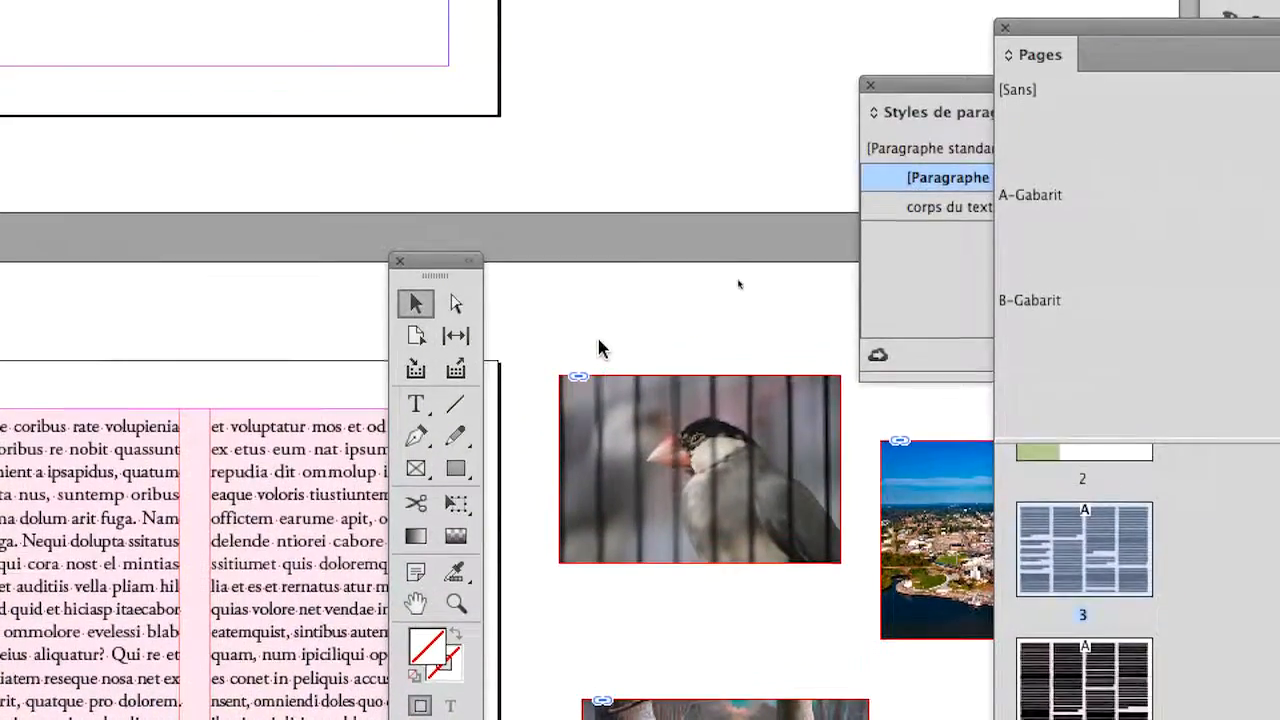
click(605, 407)
drag(601, 364, 212, 552)
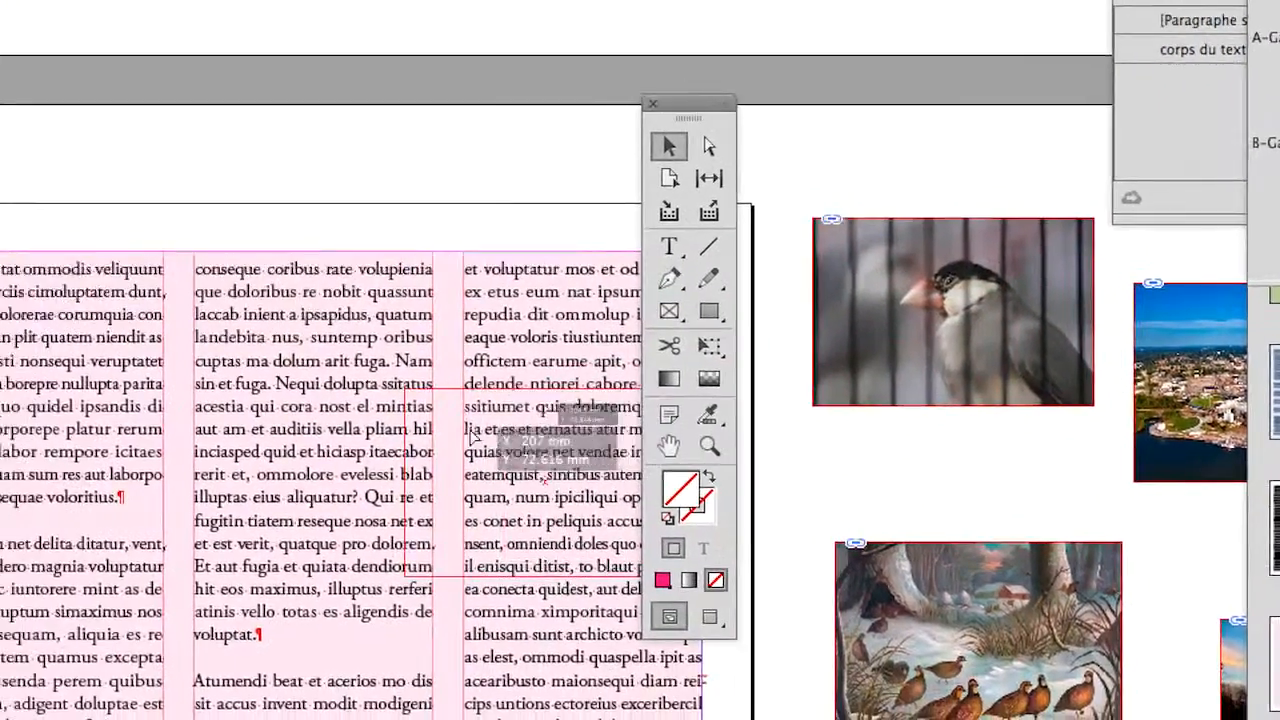
drag(473, 432, 136, 454)
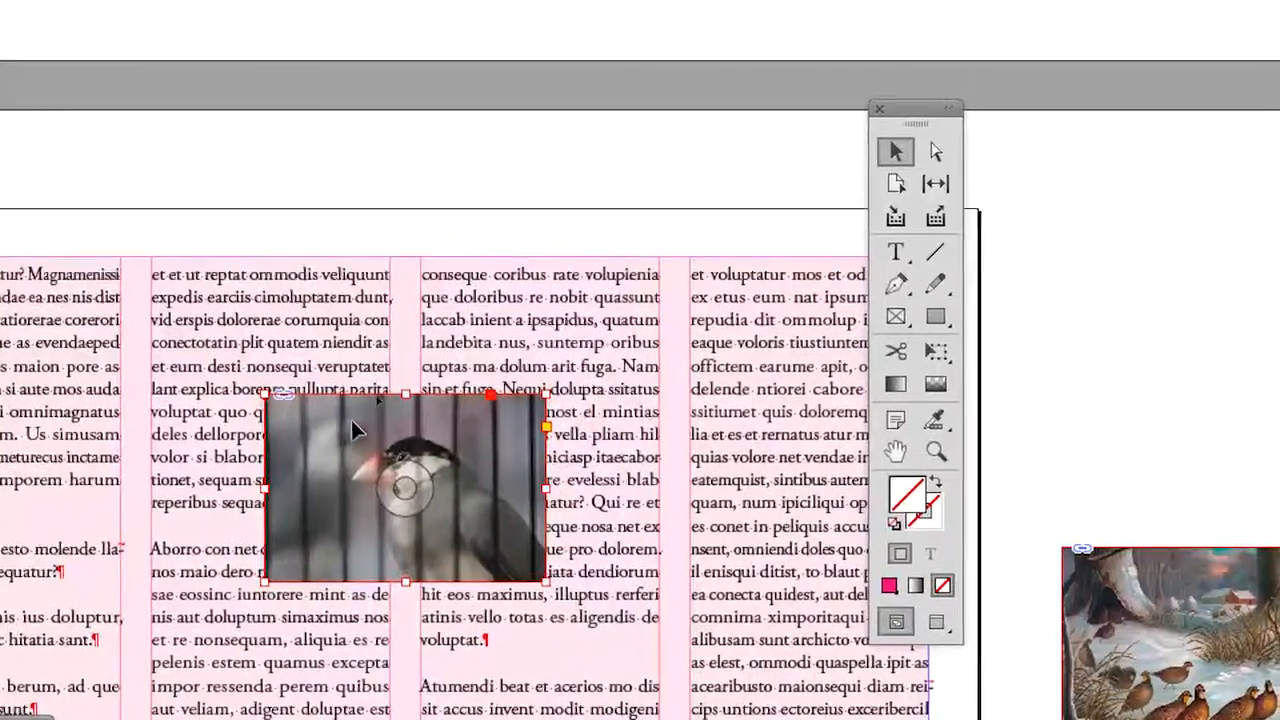
drag(351, 420, 567, 387)
drag(430, 422, 440, 426)
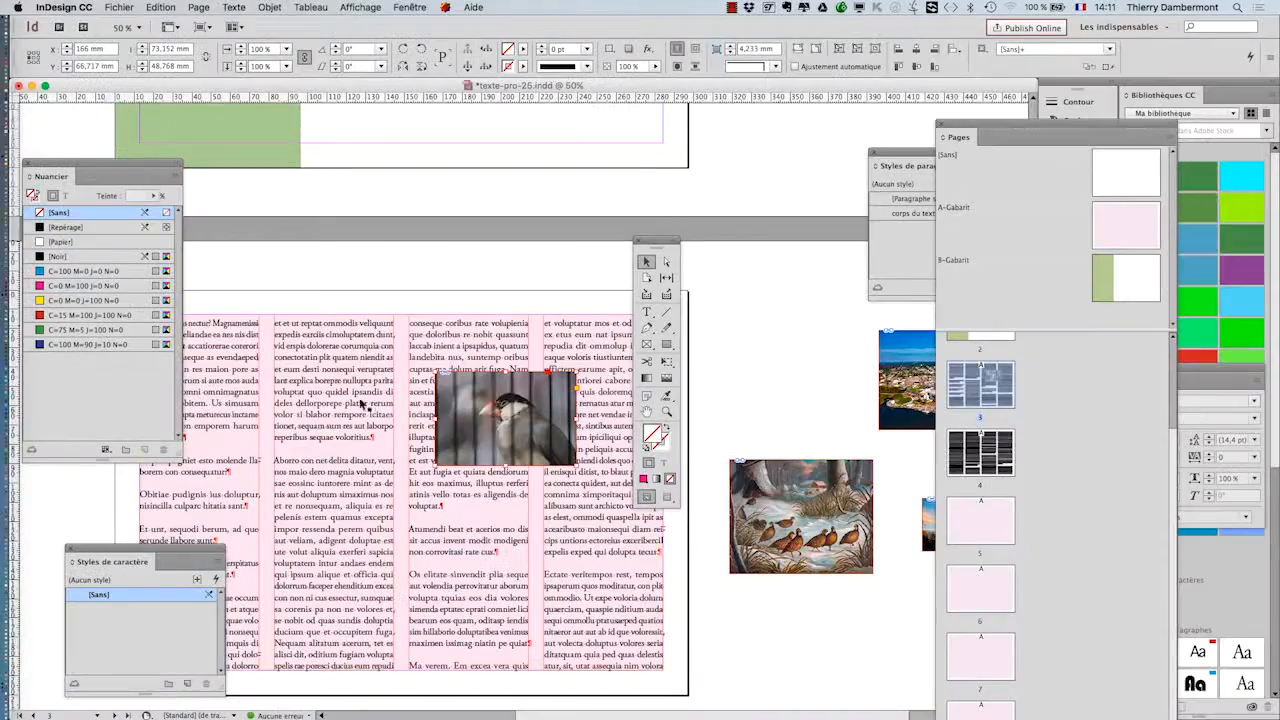
Step: With the bird image selected, display the layer list, expand Calque 1 and enlarge the list to show full object names
scroll(469, 406, up, 1)
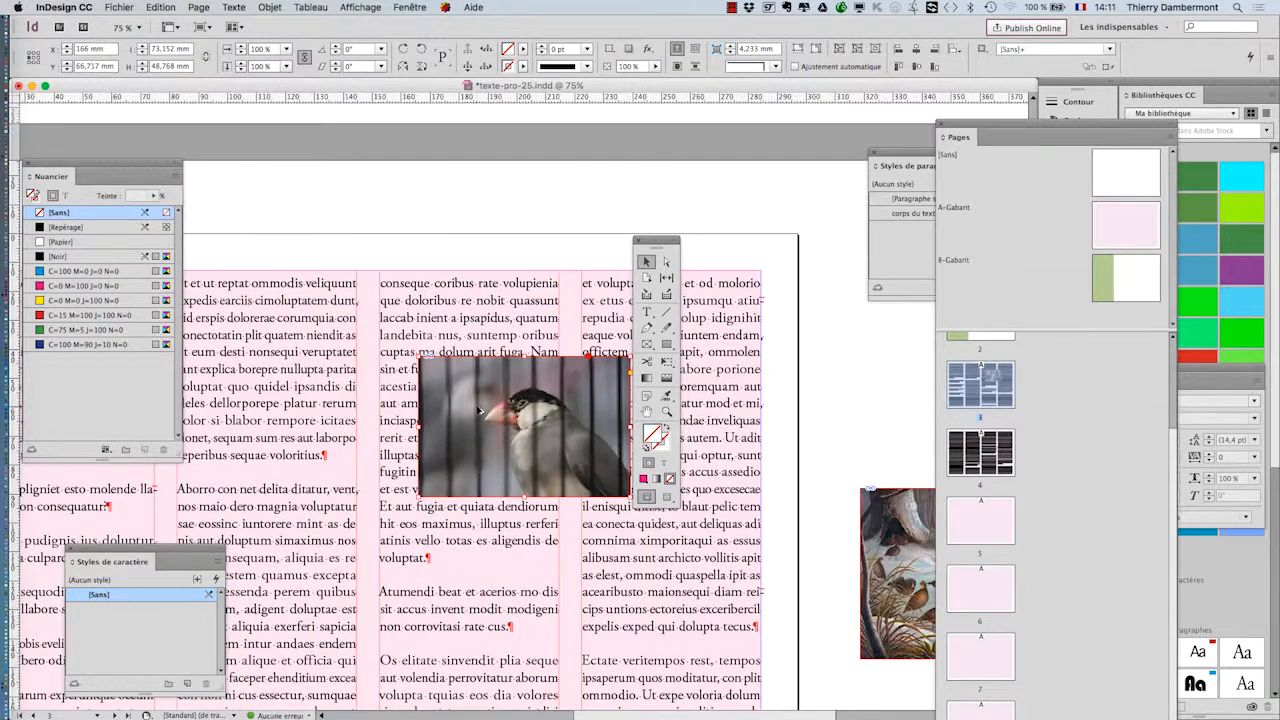
scroll(479, 409, up, 1)
drag(652, 244, 284, 155)
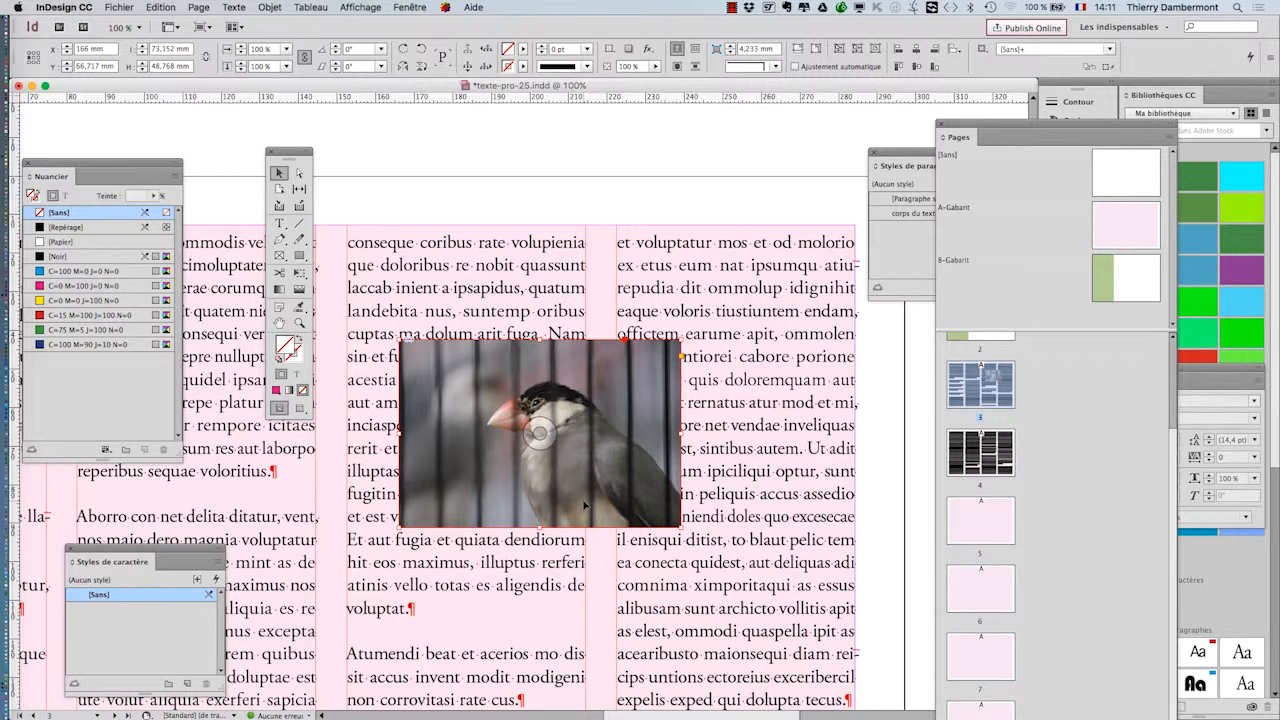
click(535, 209)
click(516, 356)
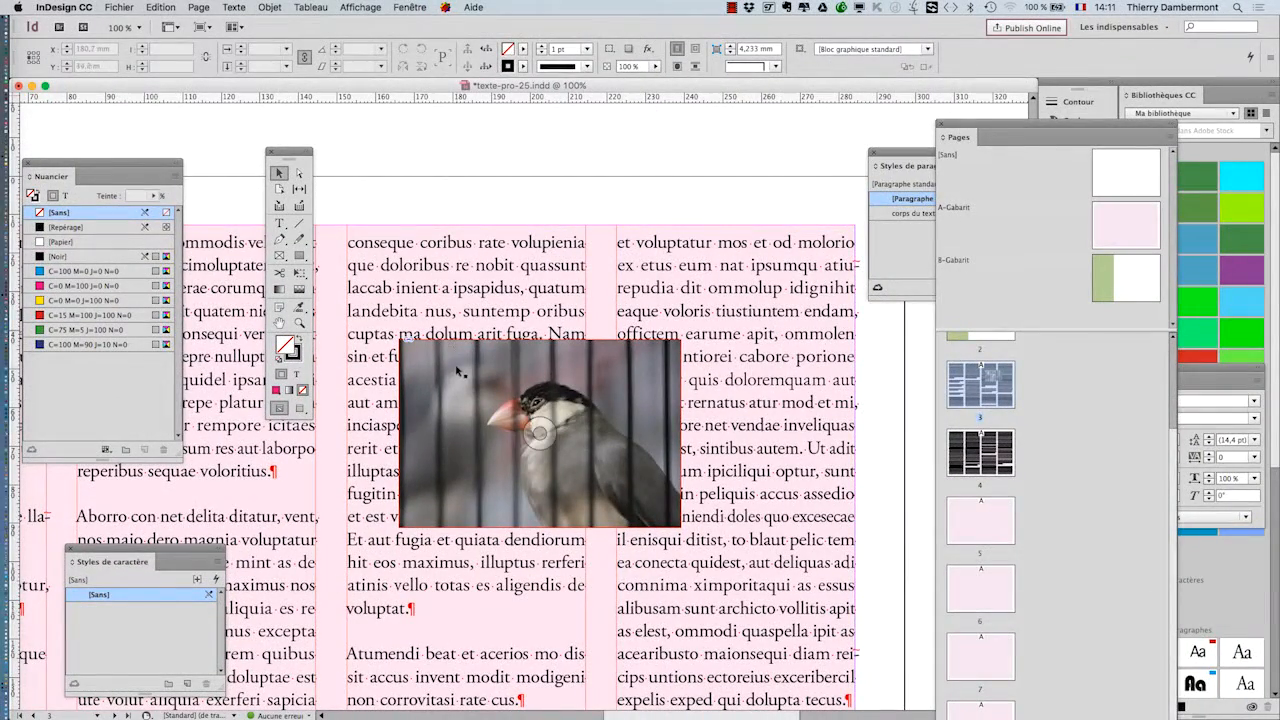
click(465, 369)
click(409, 7)
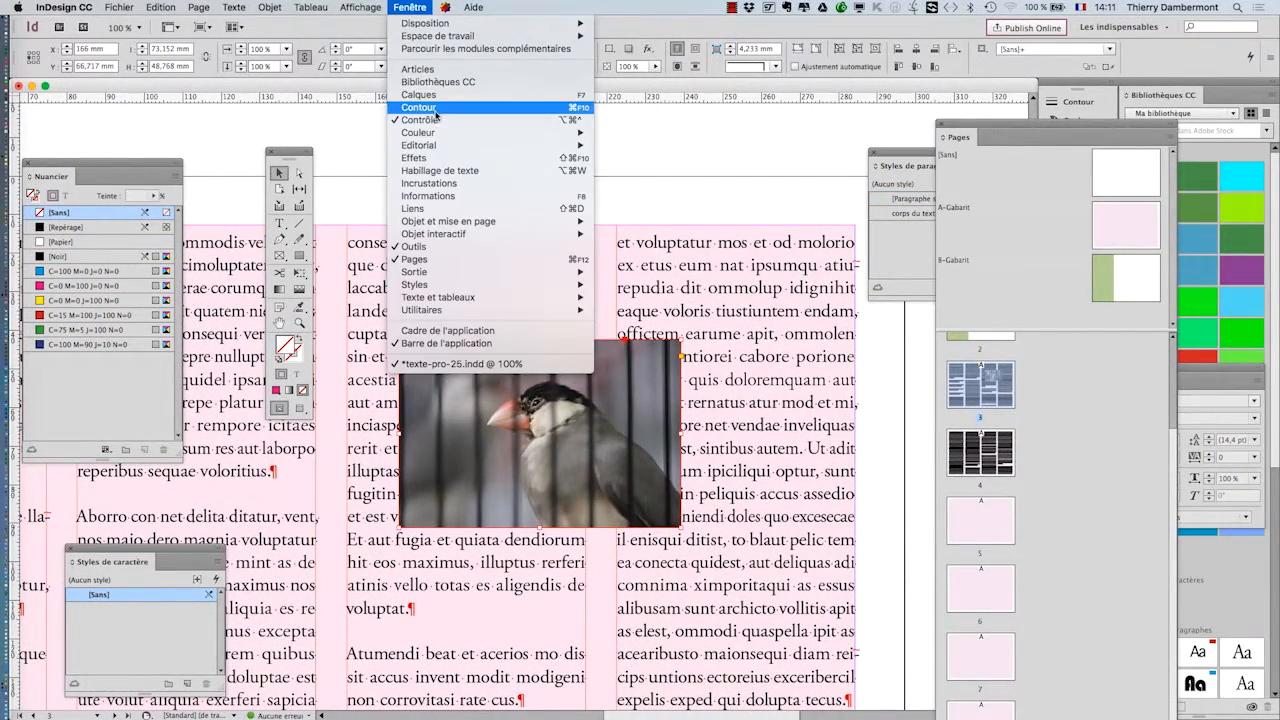
click(440, 100)
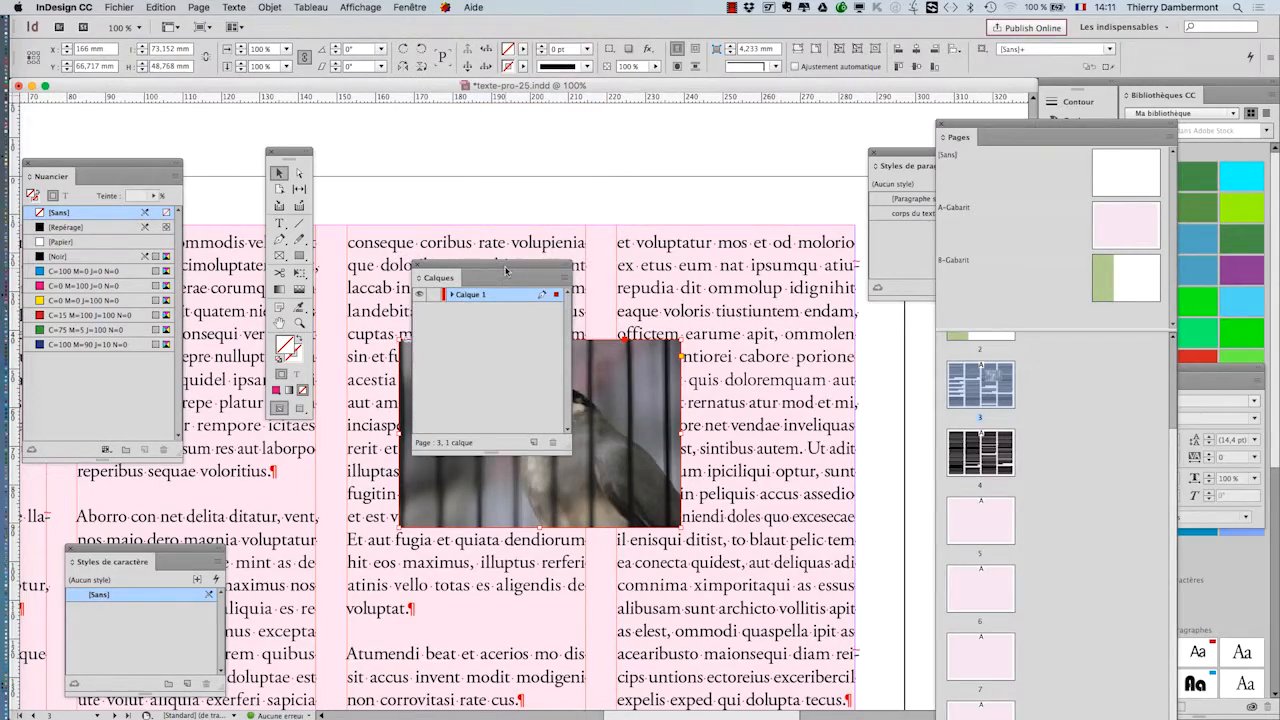
drag(506, 270, 830, 133)
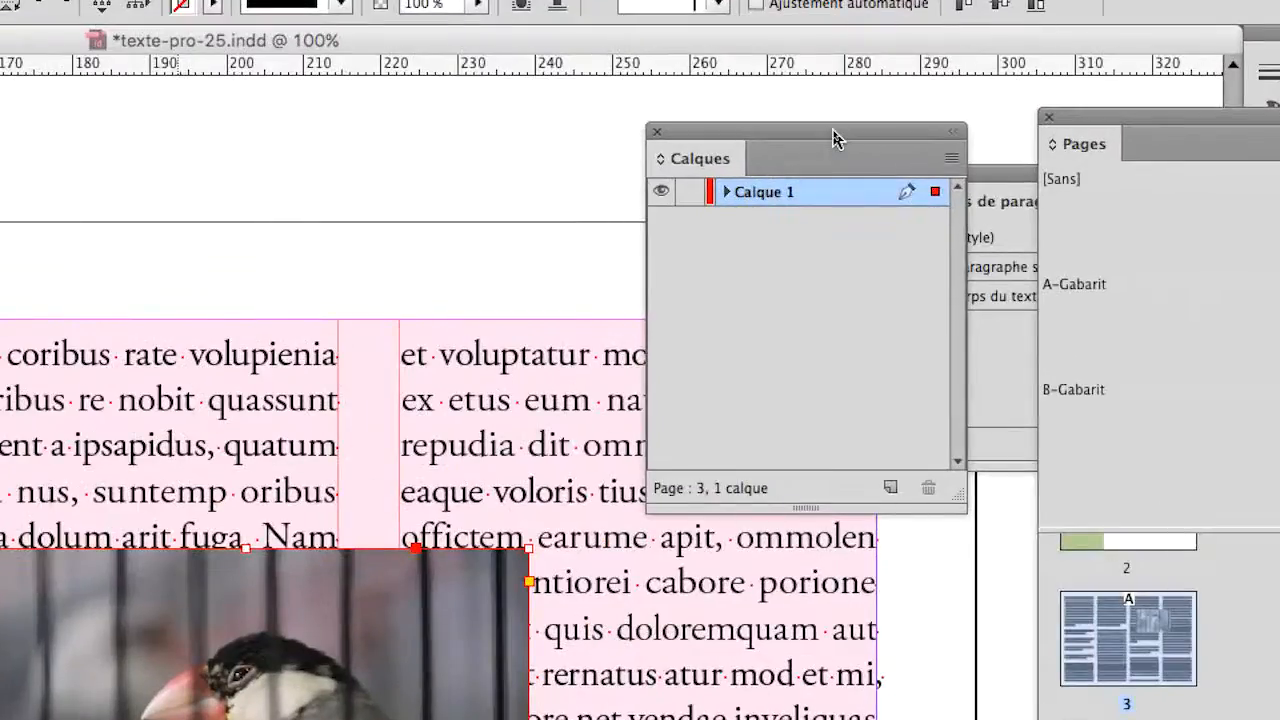
click(727, 191)
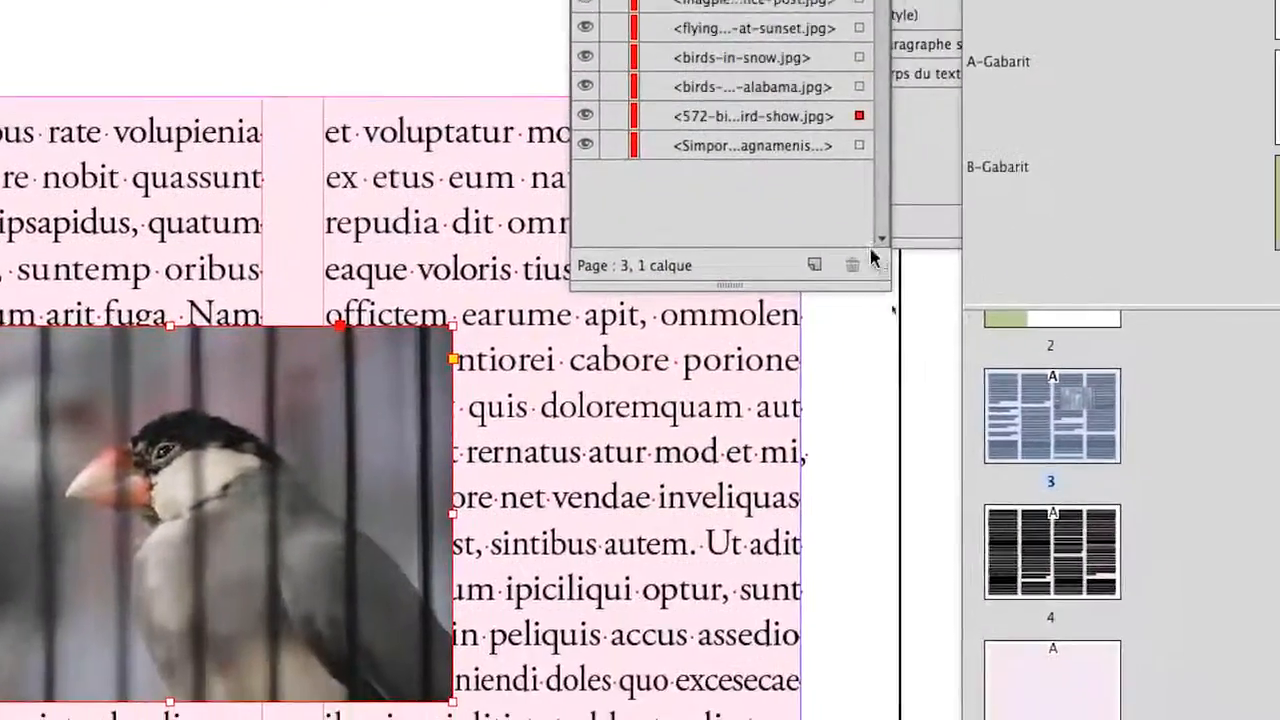
drag(886, 282, 1092, 400)
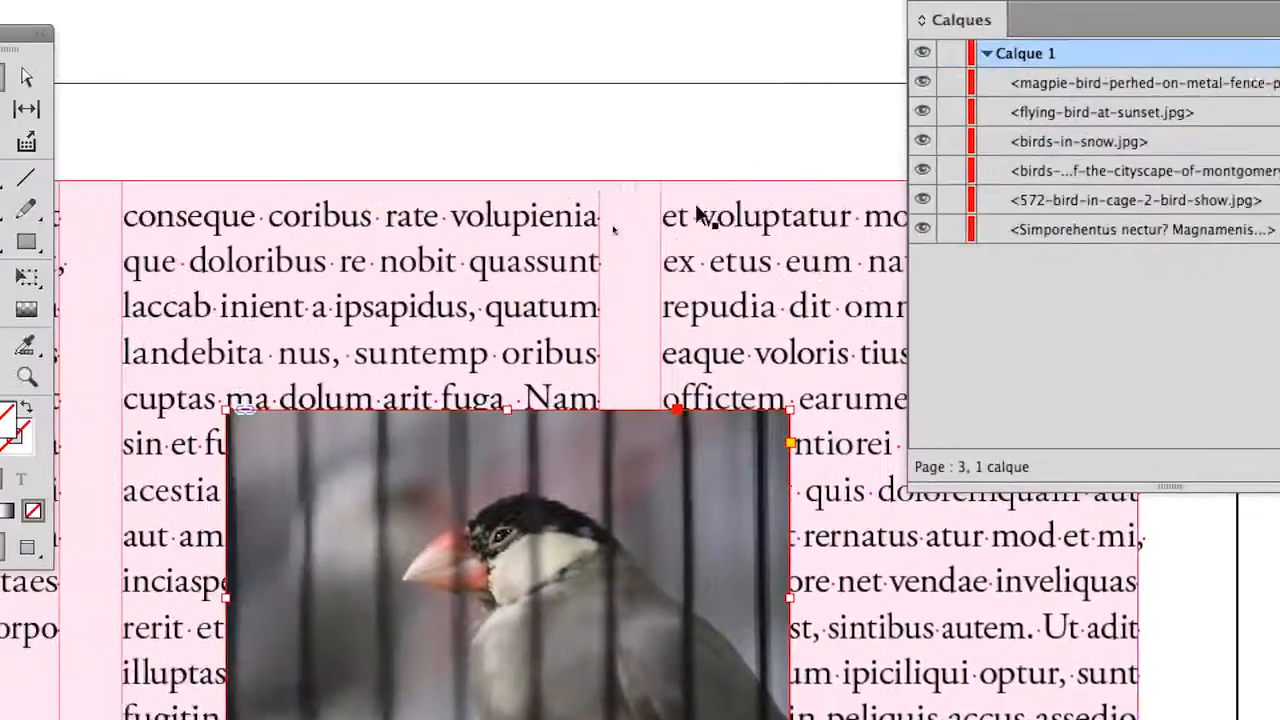
Step: Check the stacking order by selecting the cityscape image, the text frame and the caged bird image through Calque 1, and close the layer list
click(1095, 171)
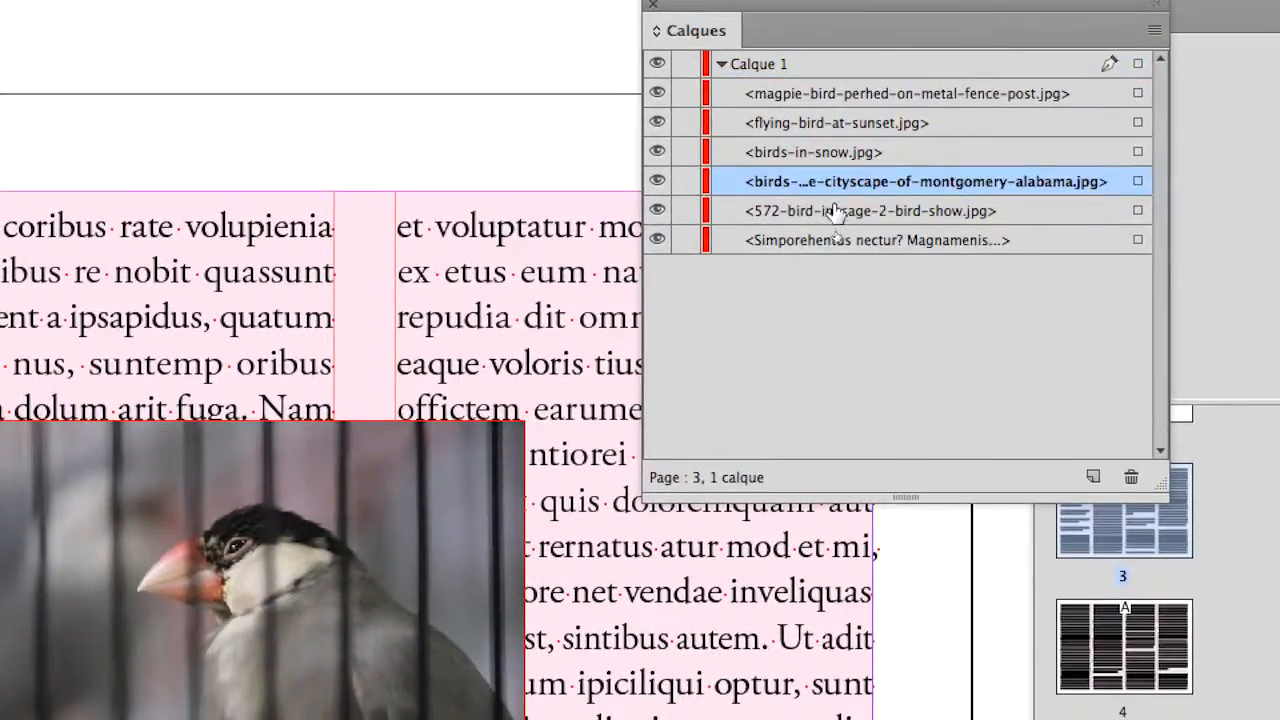
click(835, 210)
click(836, 240)
click(835, 190)
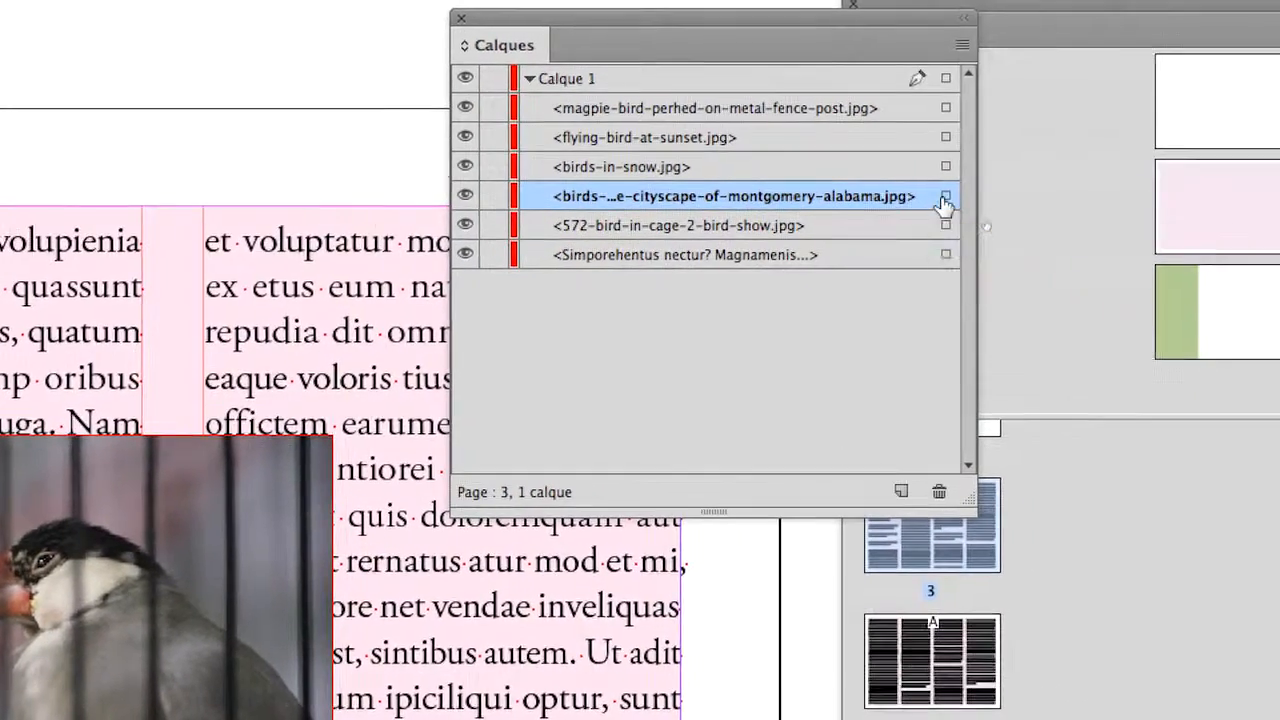
click(945, 197)
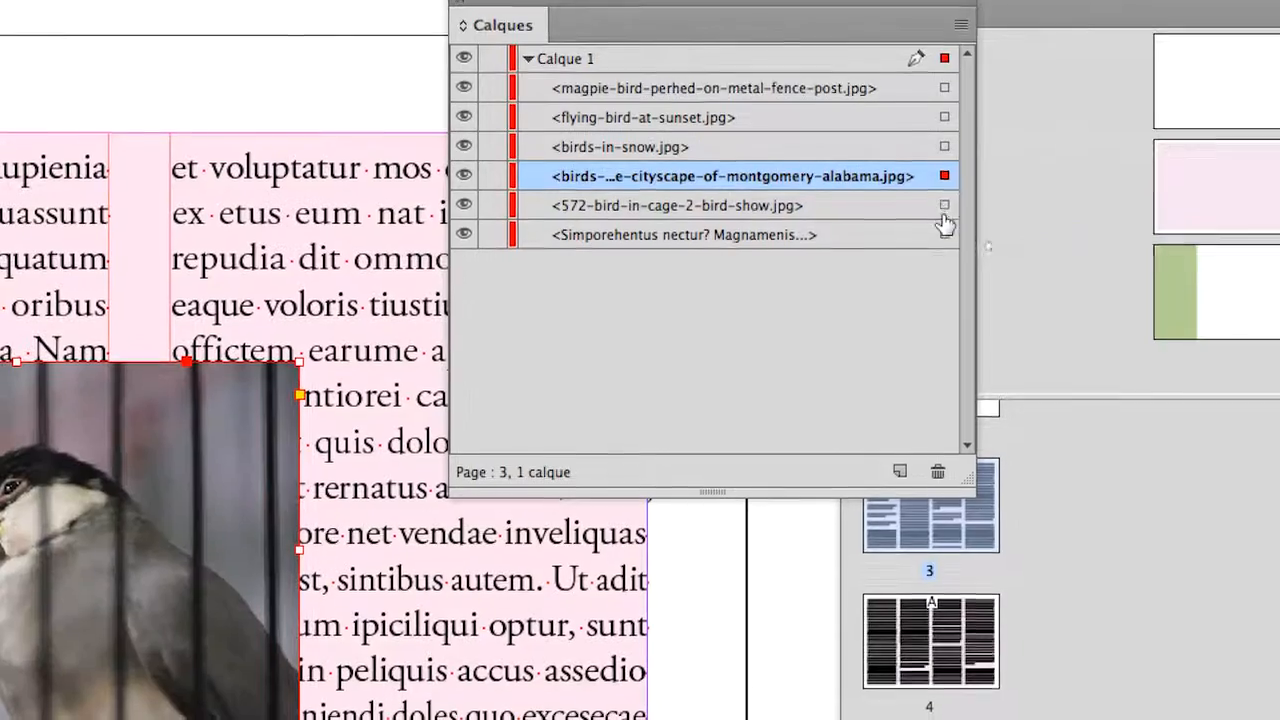
click(944, 233)
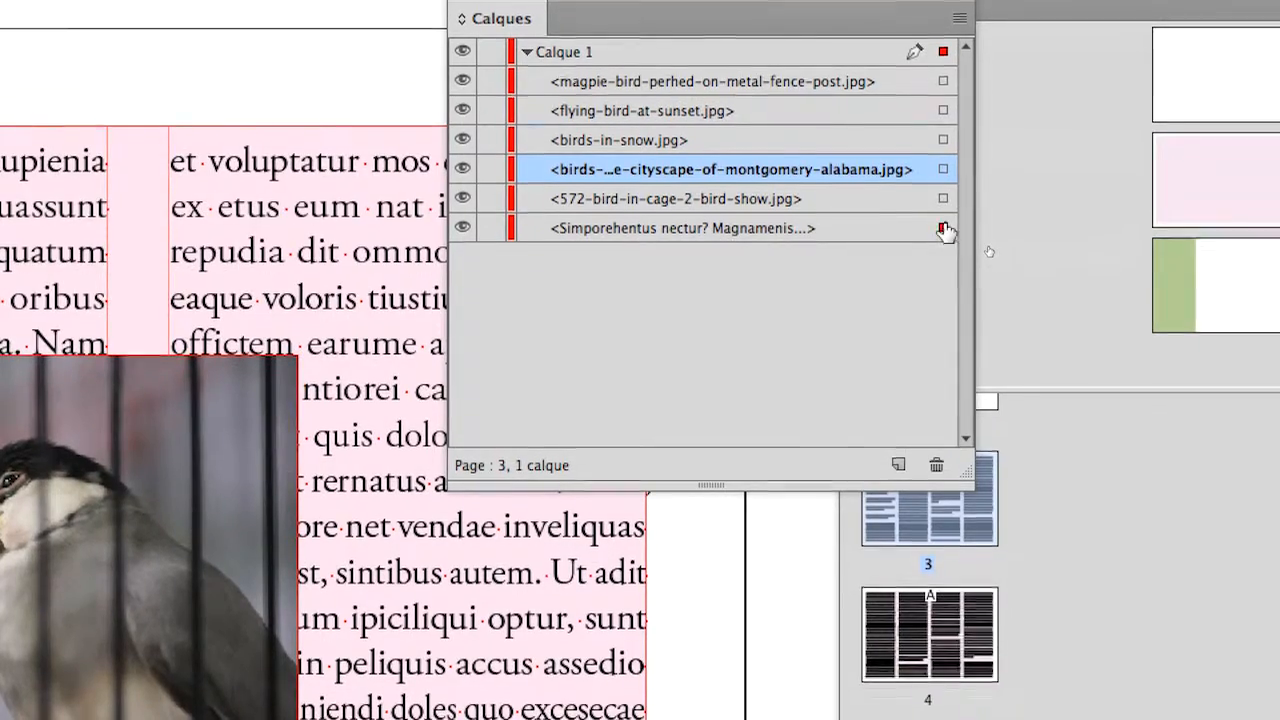
click(943, 198)
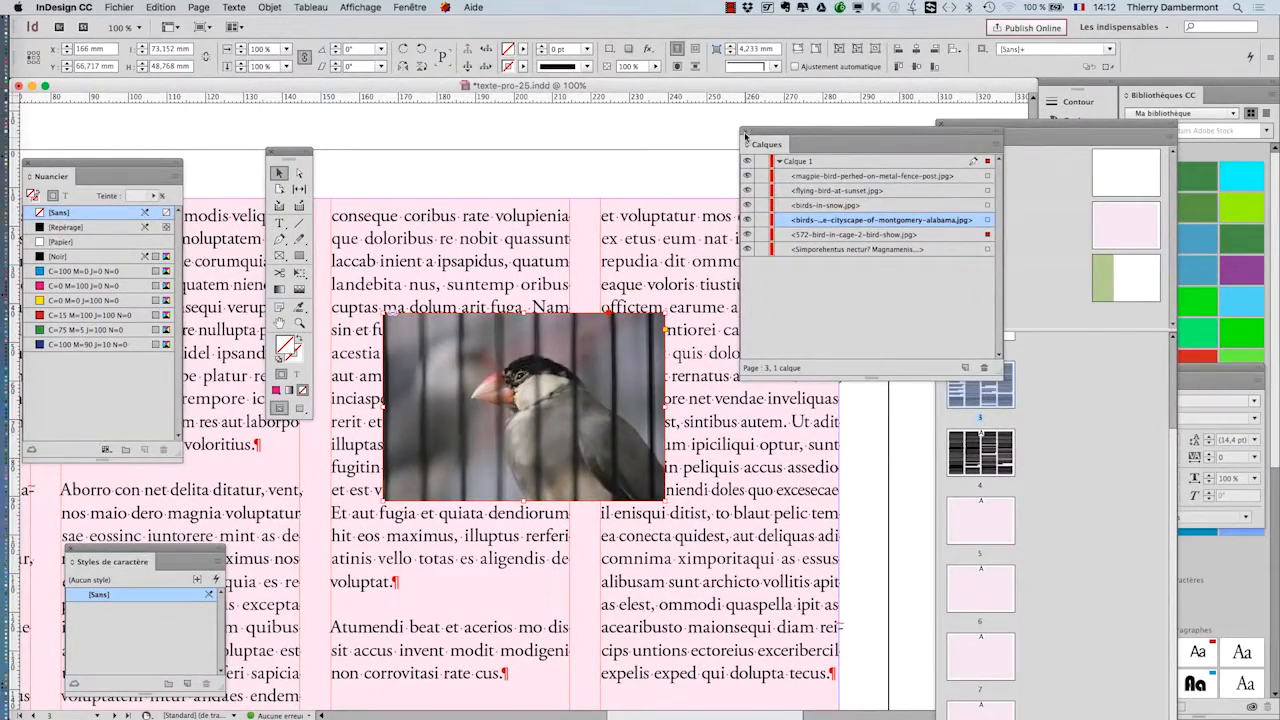
click(745, 135)
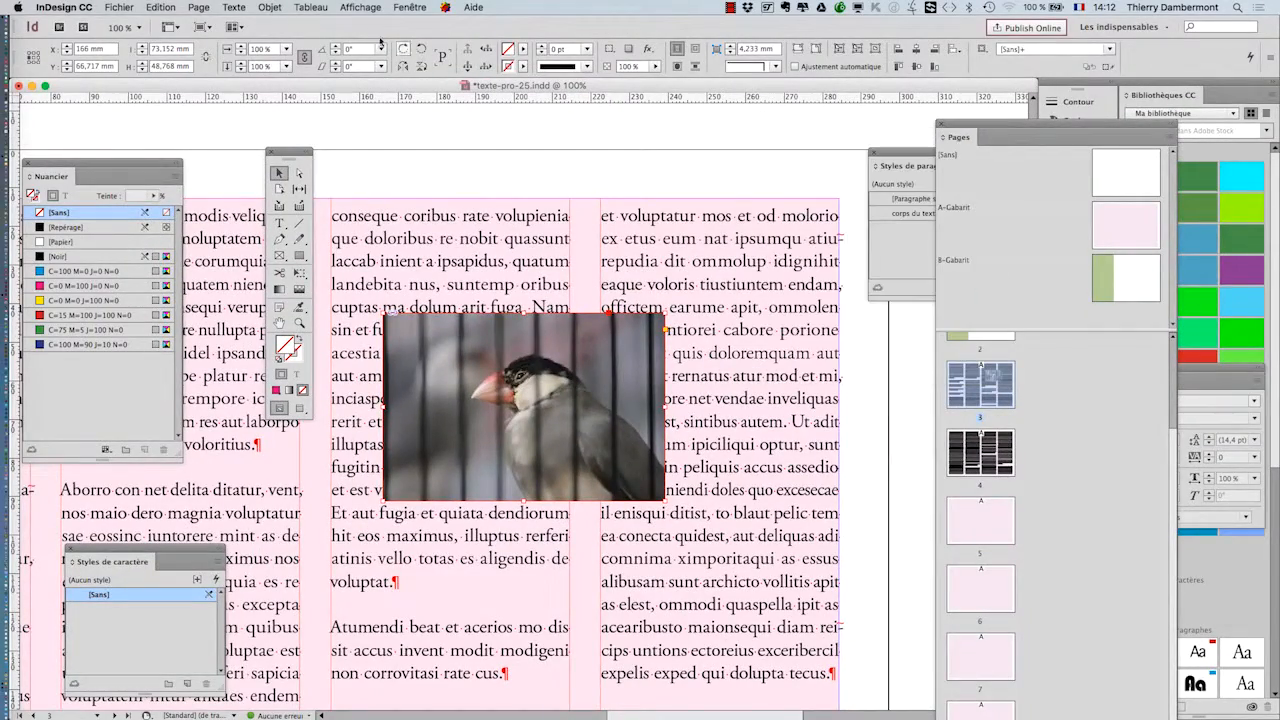
Step: Apply a text wrap around the bounding box of the caged bird image
click(408, 7)
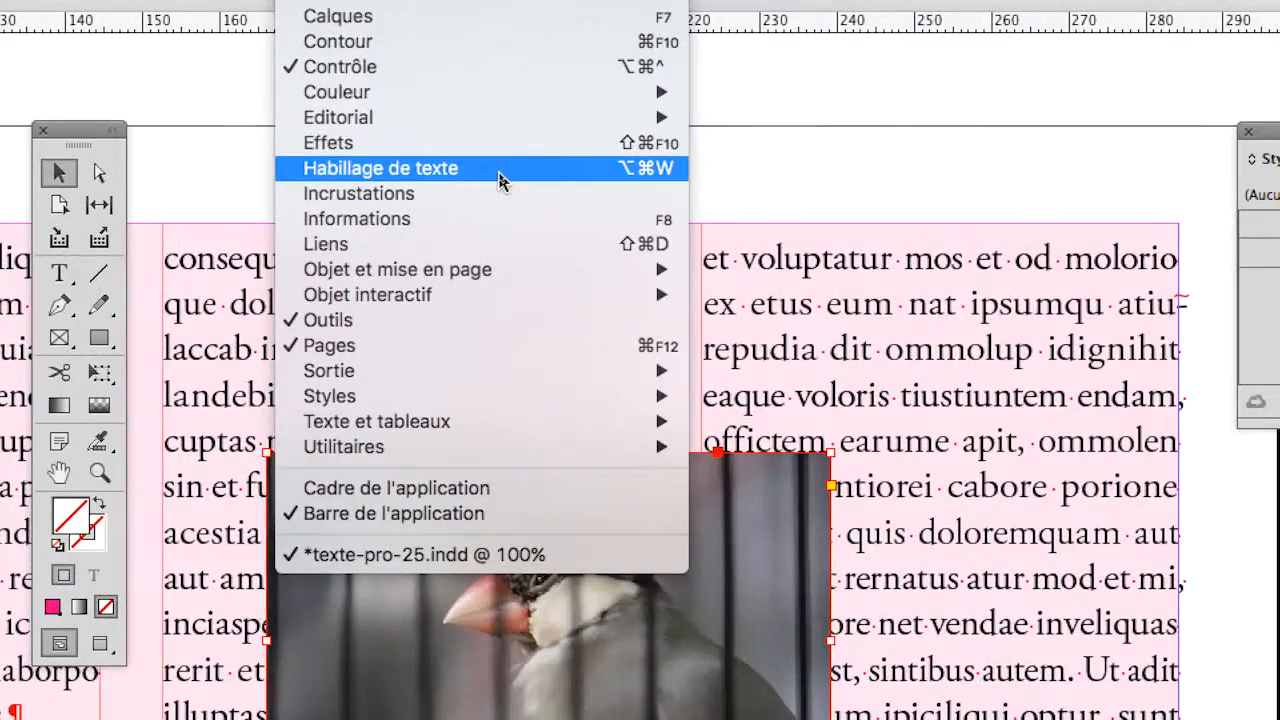
click(500, 180)
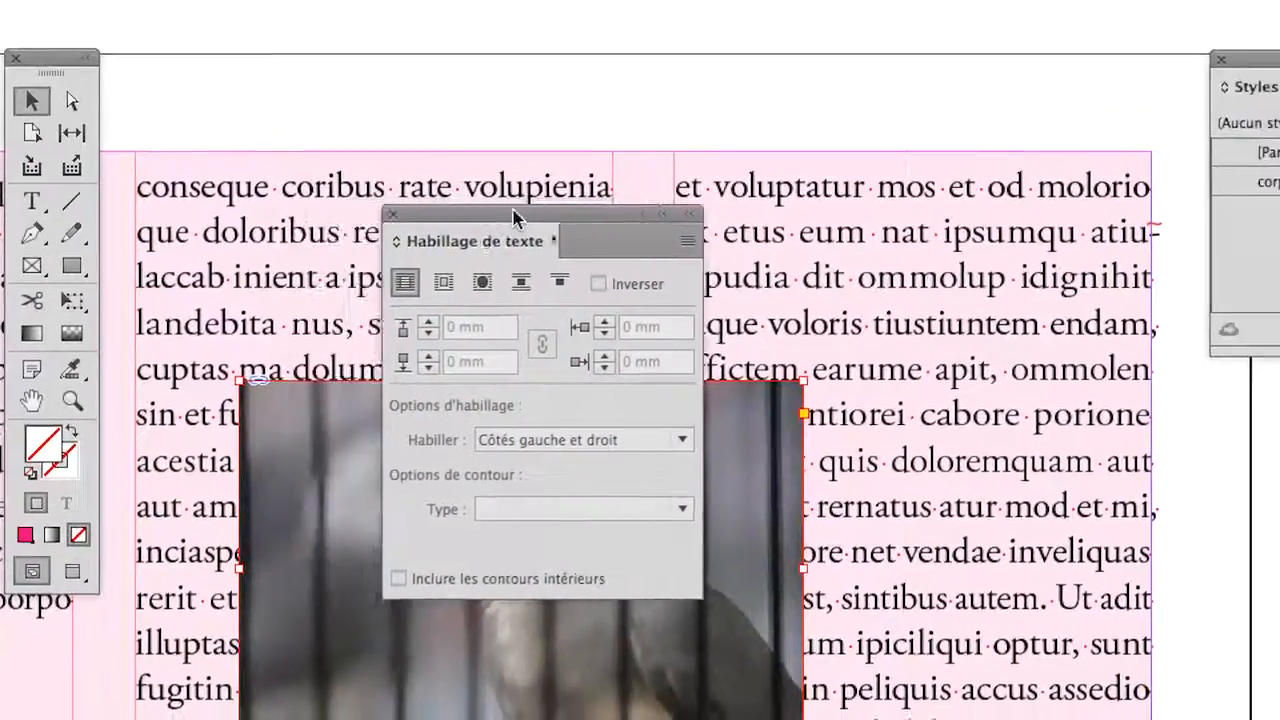
drag(515, 217, 690, 240)
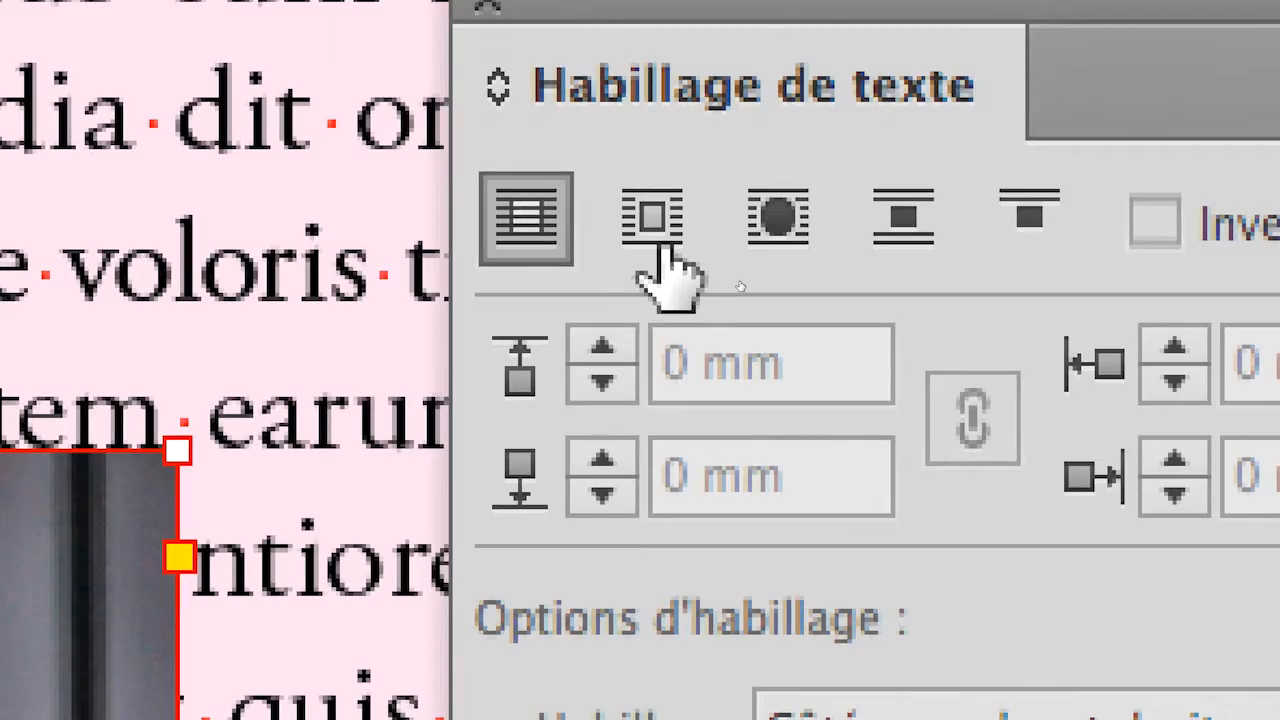
click(661, 248)
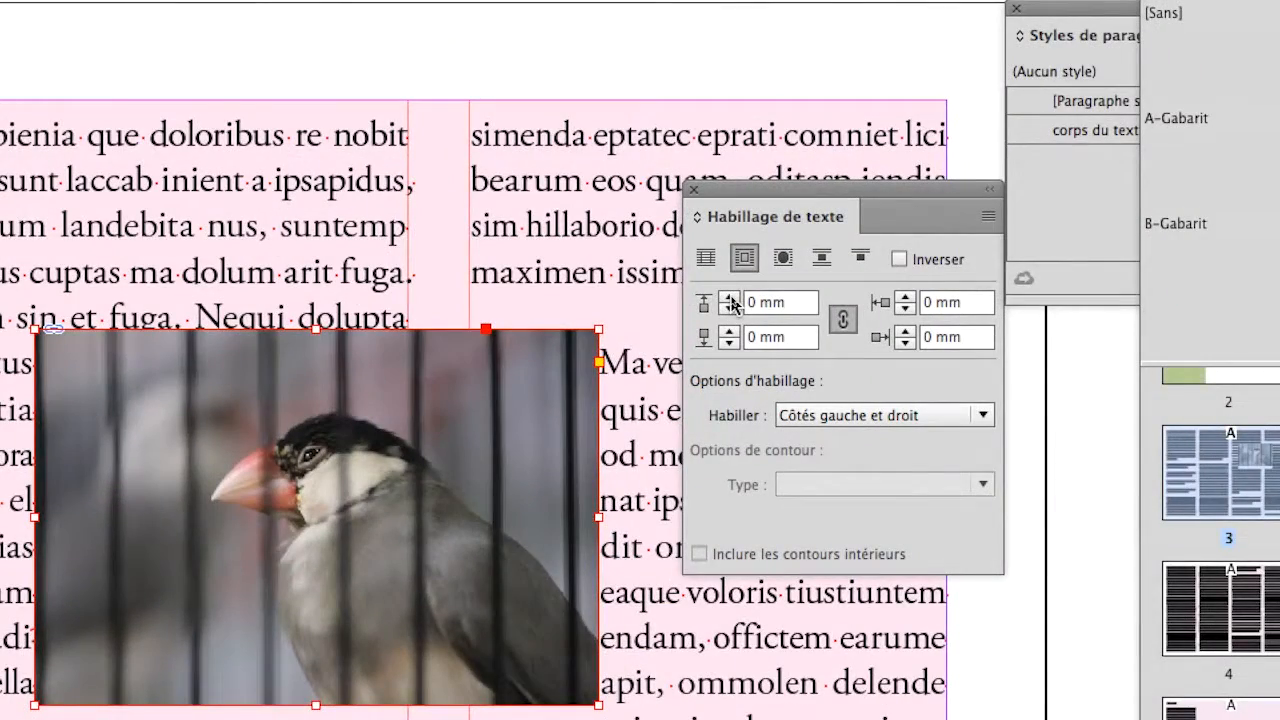
Step: Set the bird image's text wrap offset to 5 mm on all four linked sides
click(731, 303)
click(731, 303)
click(731, 303)
click(731, 303)
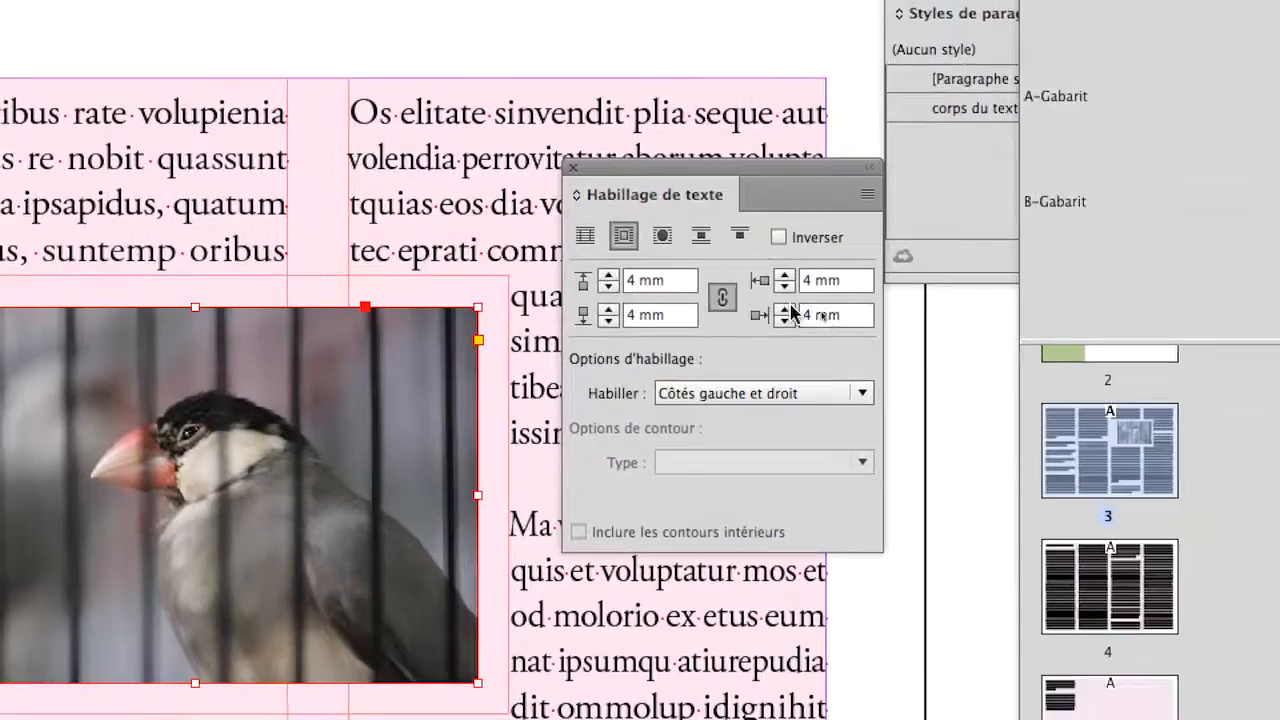
click(907, 331)
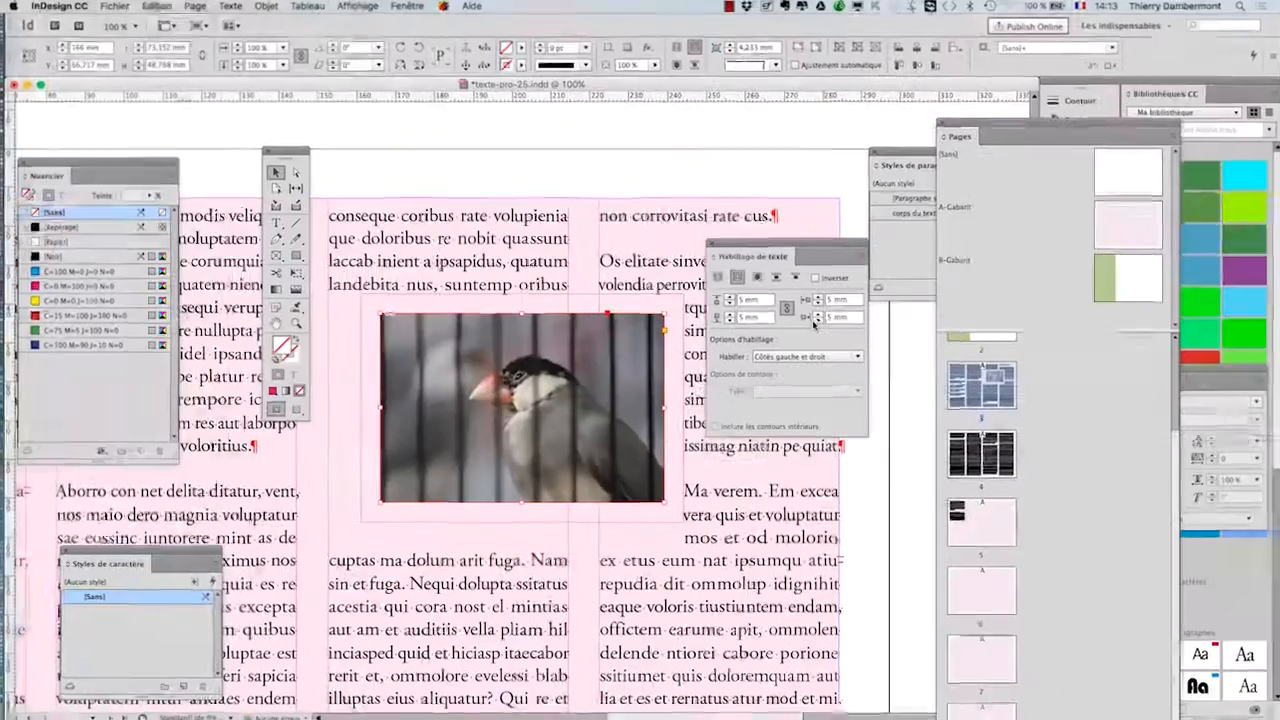
Step: Move the text wrap options clear of the bird image and its surrounding text, near the lower end of the fourth column
drag(778, 248, 904, 372)
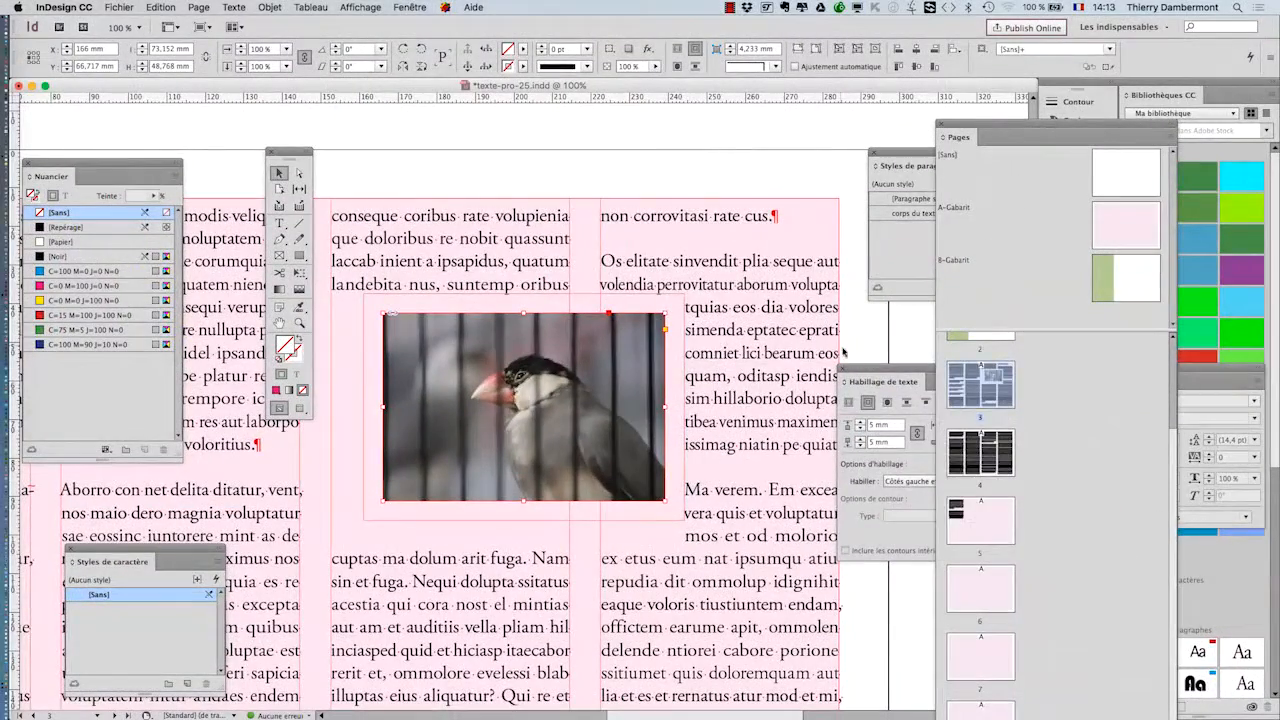
click(1039, 202)
drag(874, 370, 759, 159)
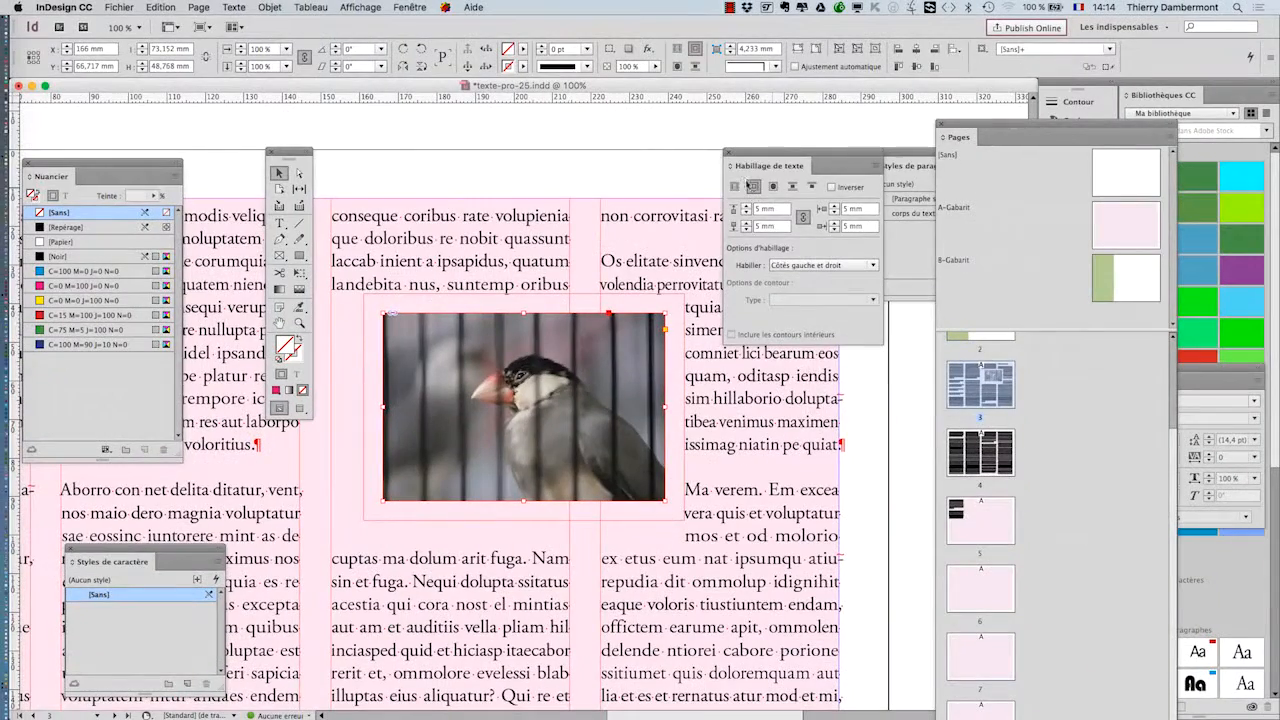
drag(756, 154, 857, 583)
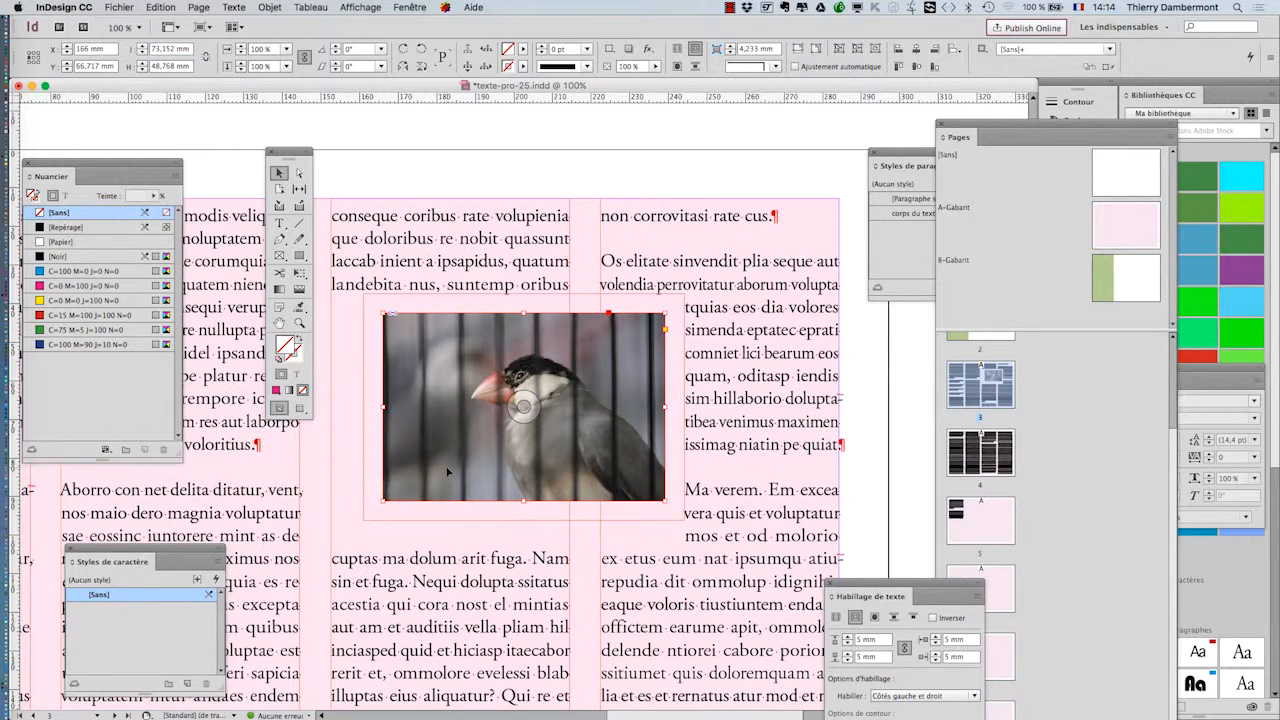
Step: Scale the bird image down proportionally with Free Transform and reposition it across the gutter between the third and fourth columns
drag(294, 155, 258, 141)
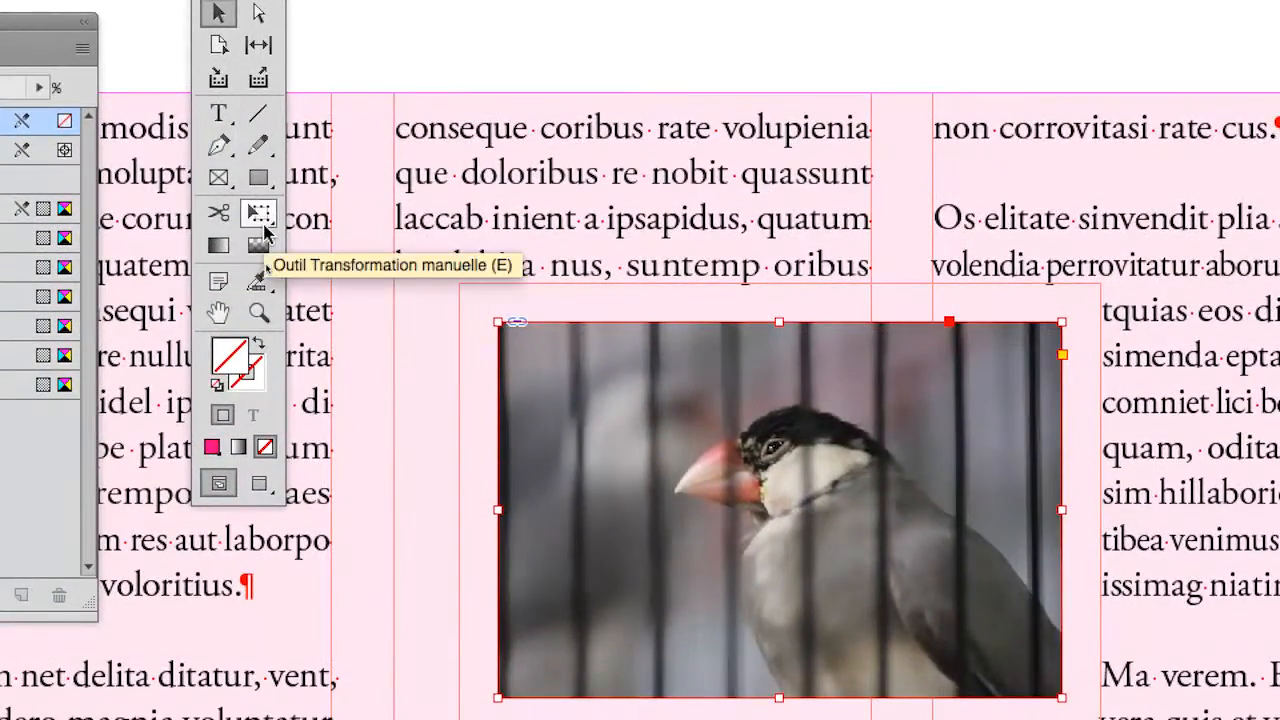
click(265, 230)
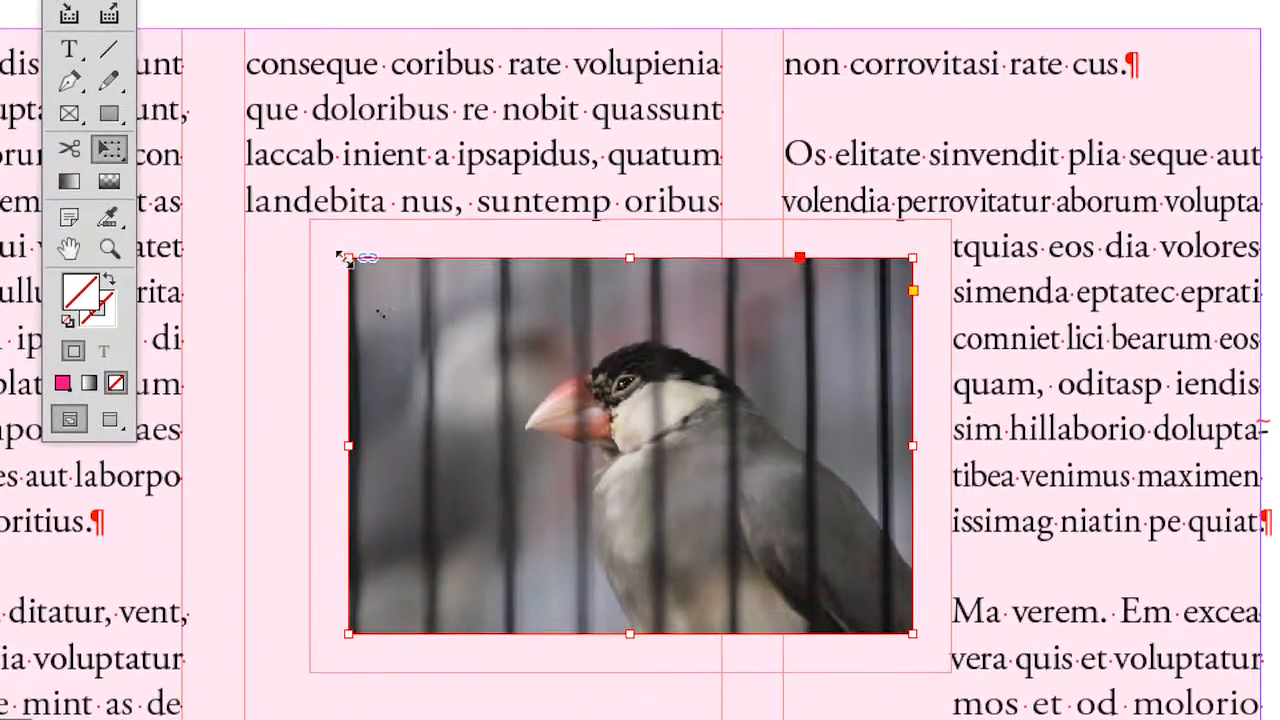
drag(343, 258, 539, 393)
drag(415, 310, 686, 364)
drag(467, 342, 365, 352)
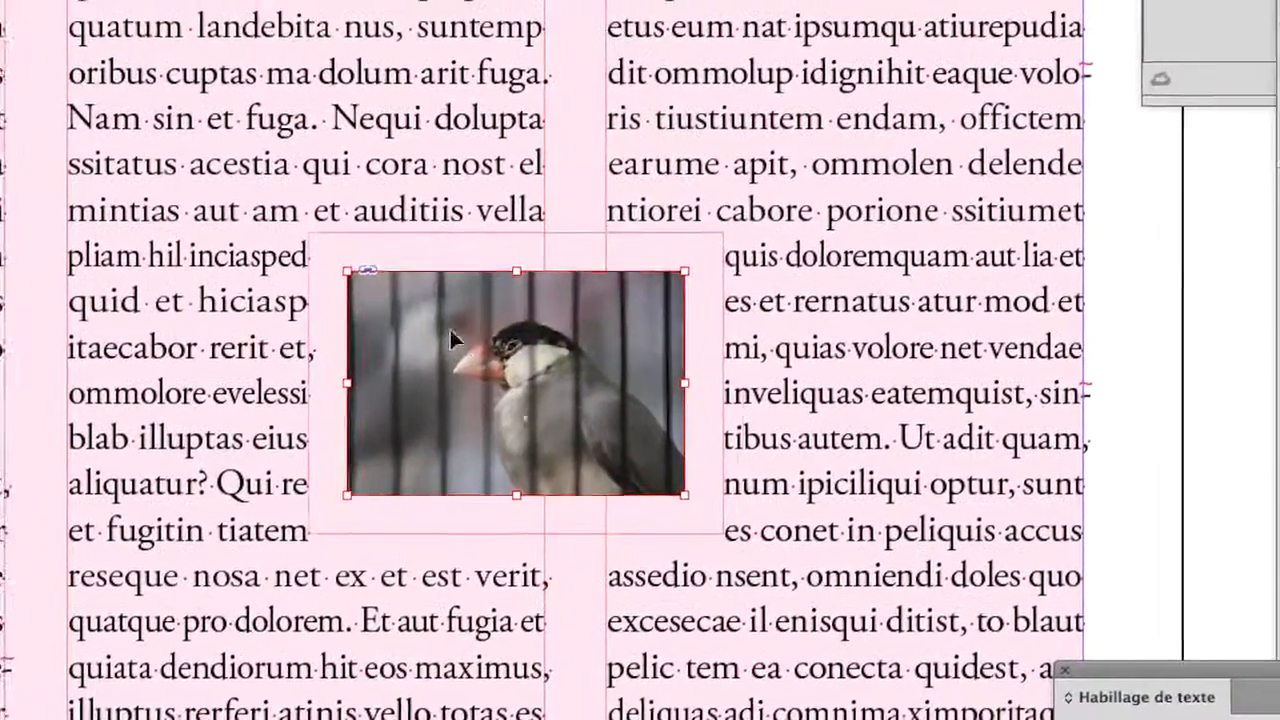
drag(452, 340, 509, 340)
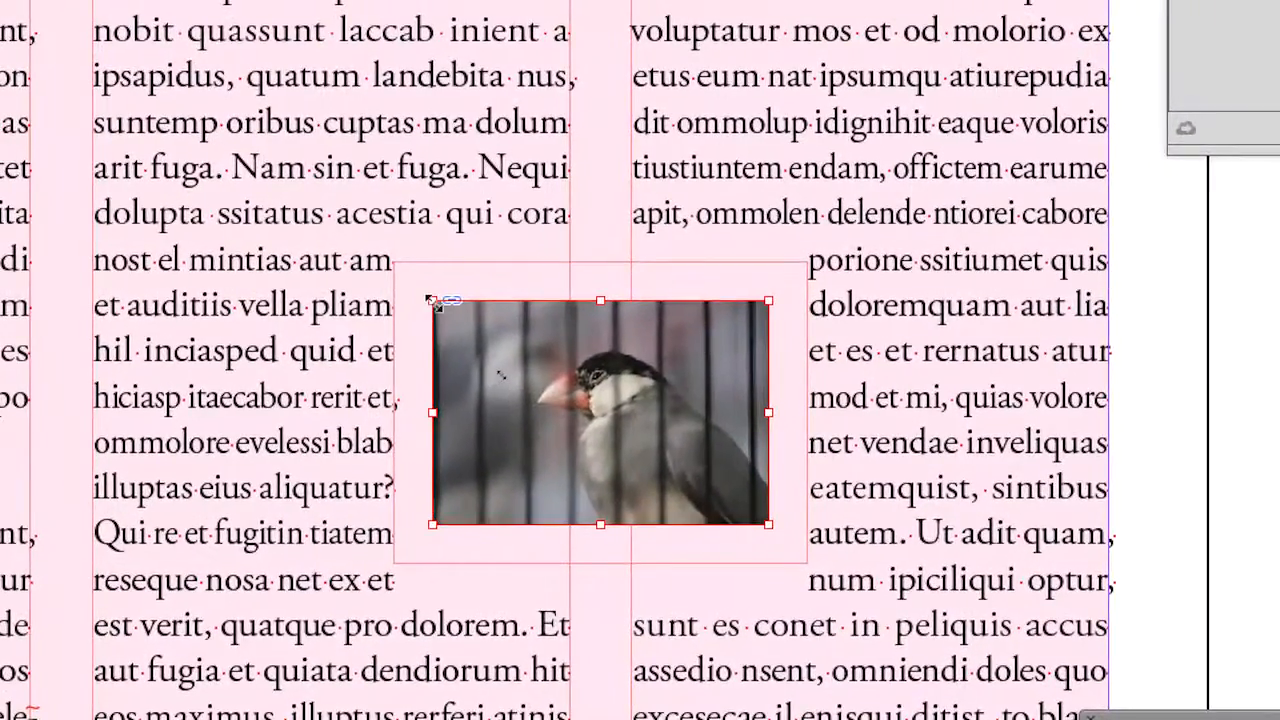
Step: Enlarge the bird image proportionally from its centre and reduce it to about 42 mm wide by 28 mm high
drag(434, 302, 276, 238)
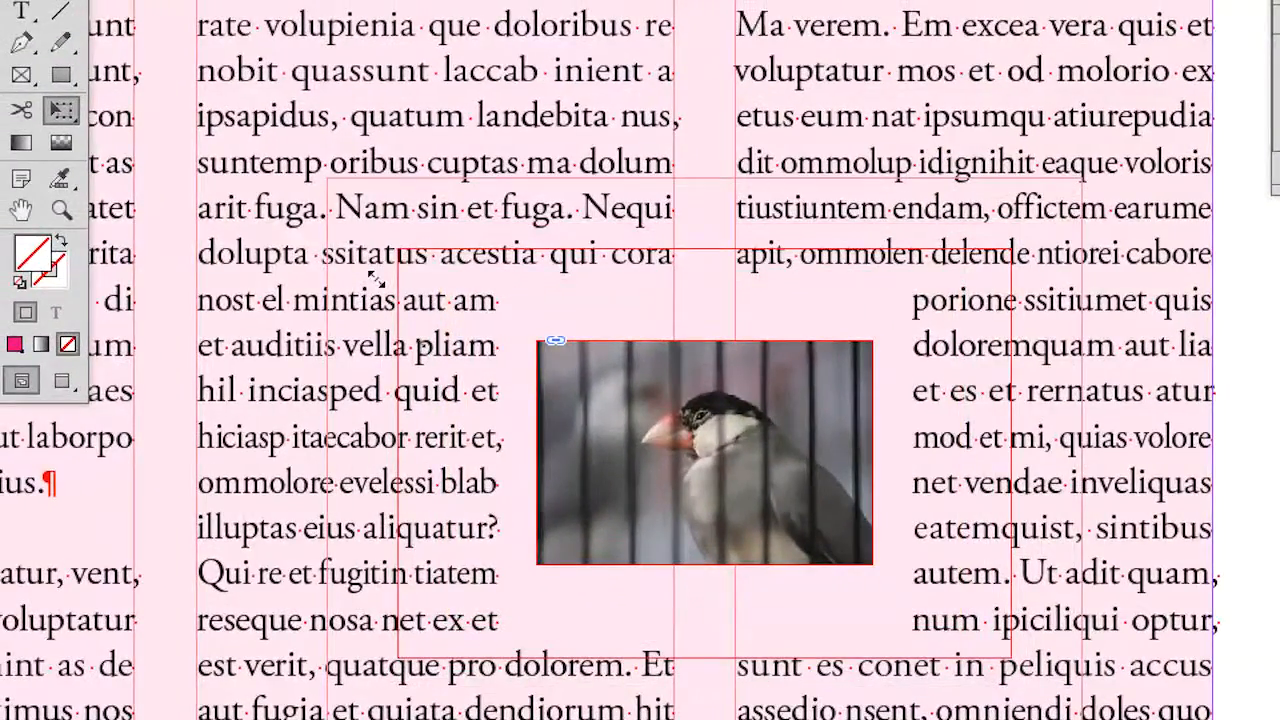
drag(375, 280, 366, 286)
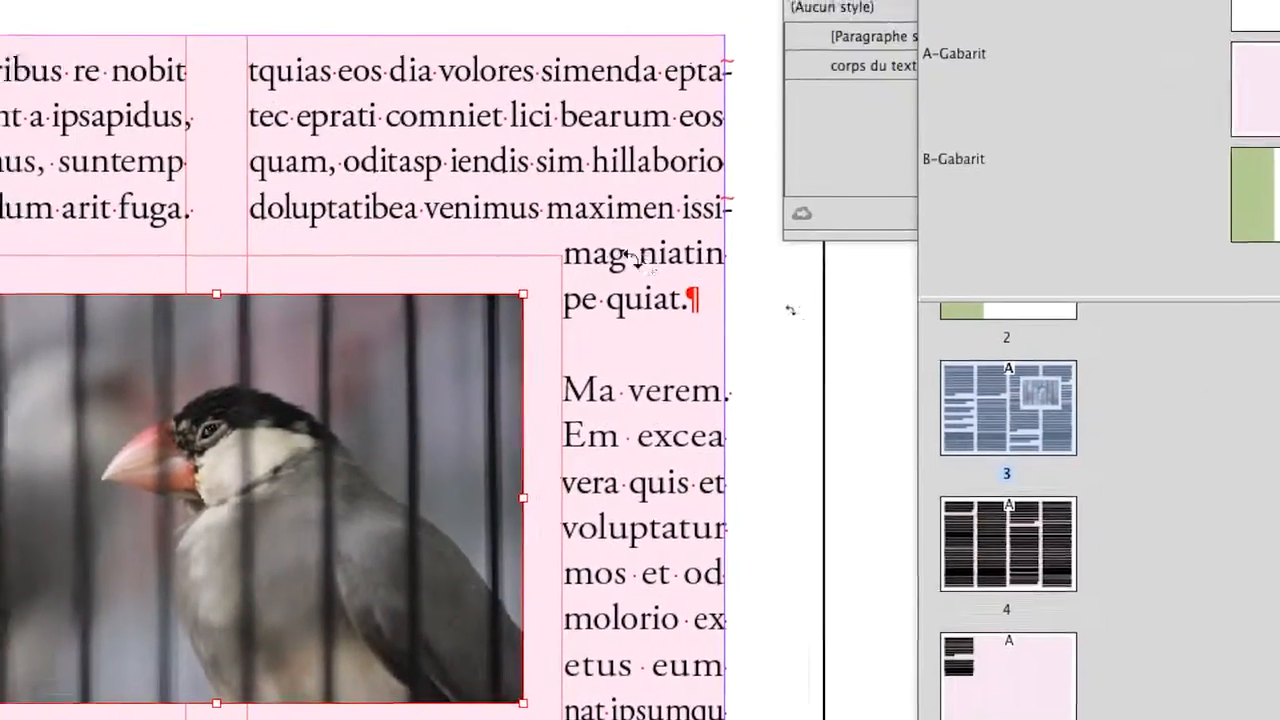
key(super+alt+w)
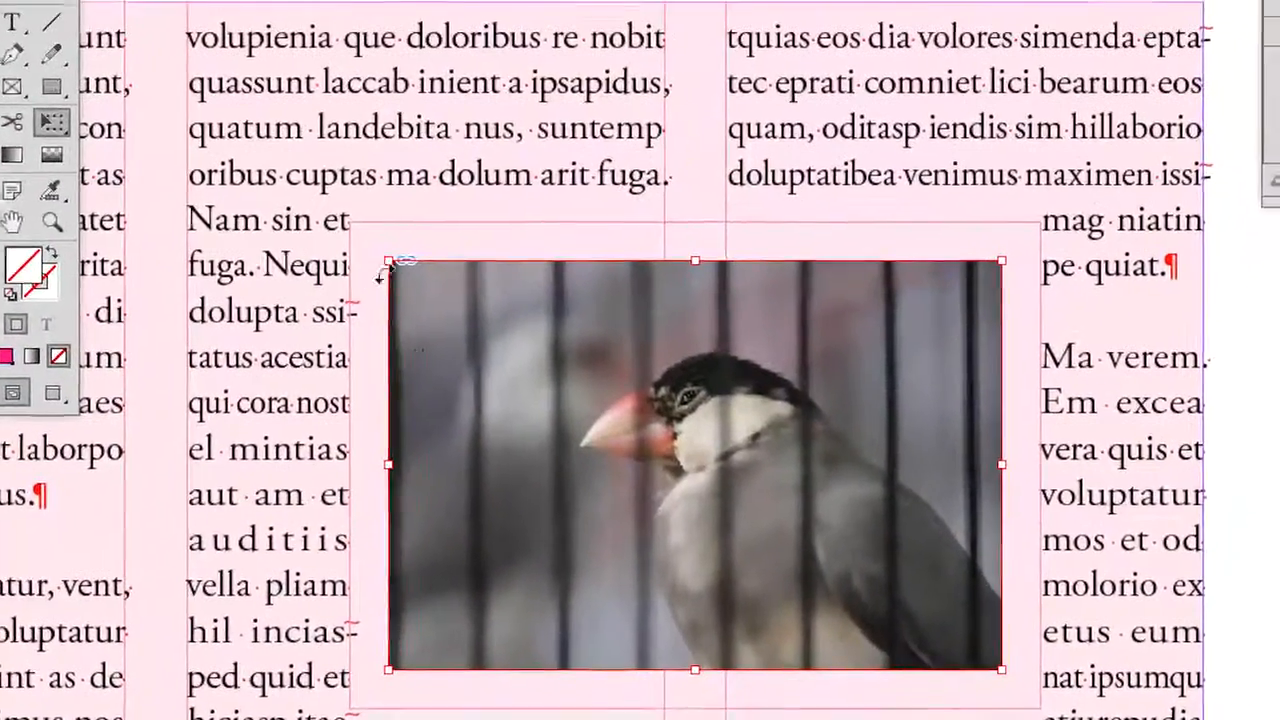
drag(388, 262, 532, 367)
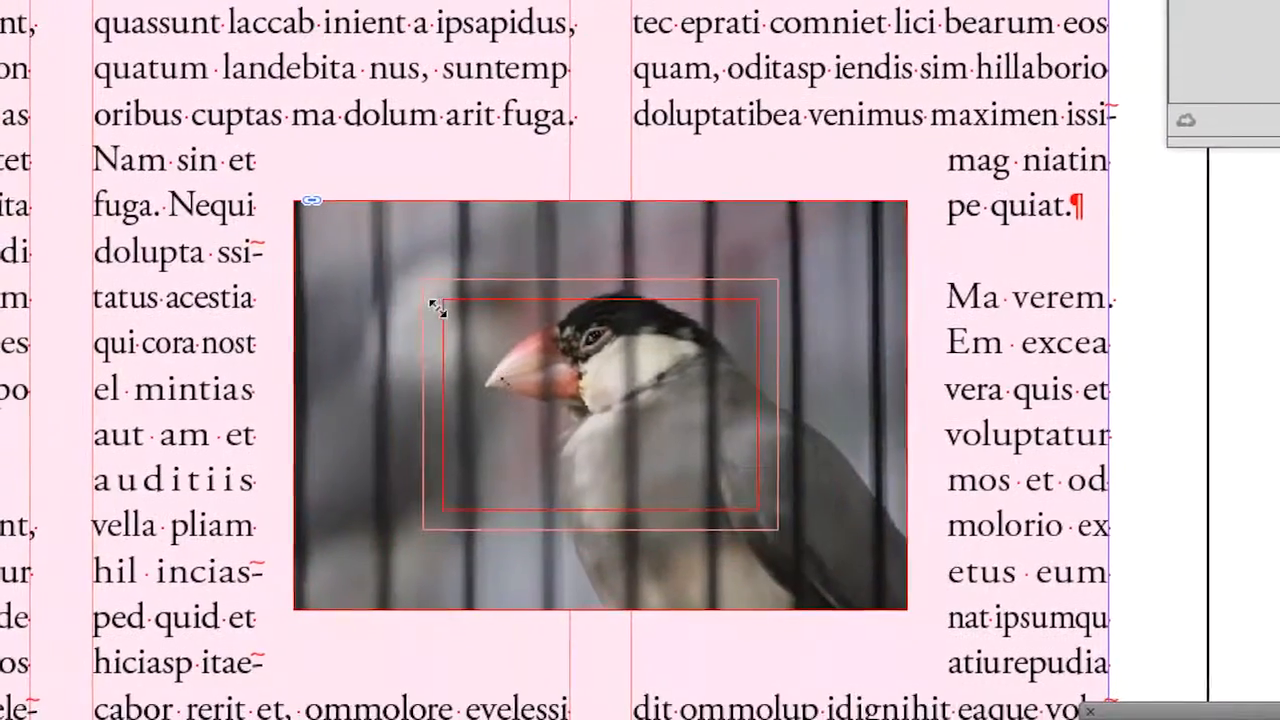
mouse_move(436, 307)
mouse_down()
mouse_move(397, 286)
mouse_move(420, 294)
mouse_move(423, 283)
mouse_move(434, 310)
mouse_move(422, 290)
mouse_move(453, 313)
mouse_up()
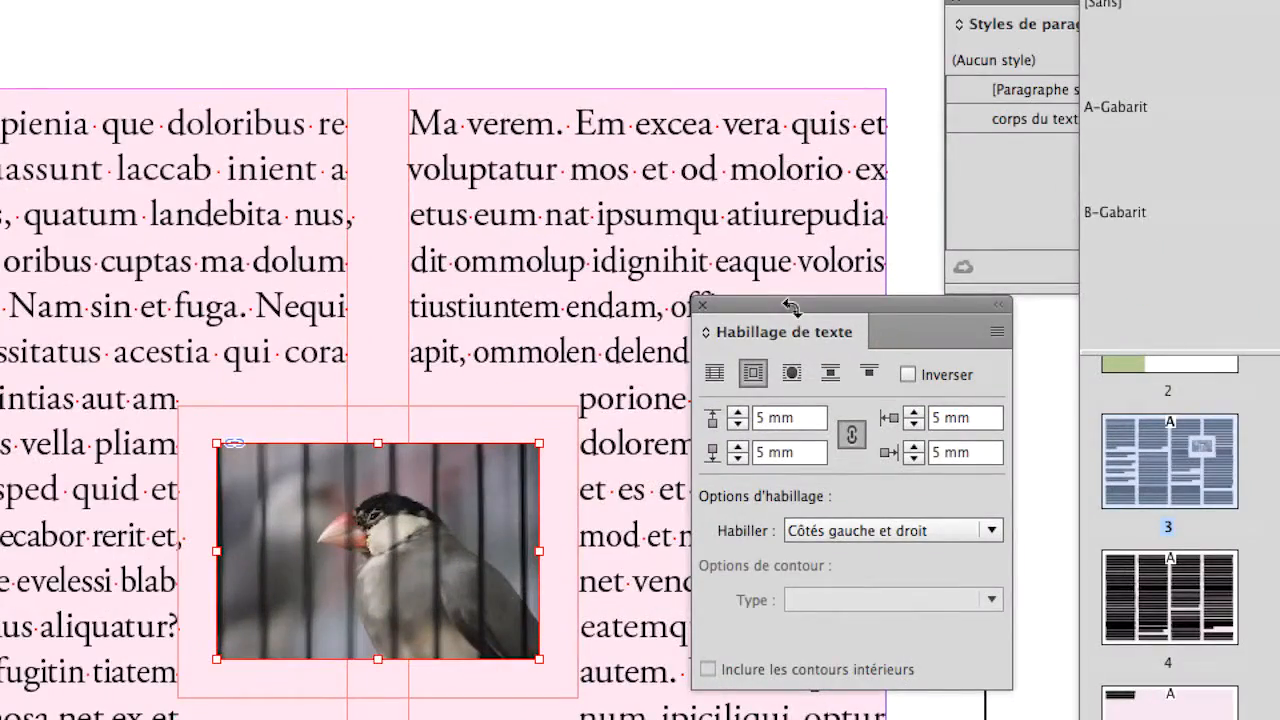
Step: Unlink the bird image's text wrap offsets and set the top offset to 2 mm and the bottom offset to 3 mm
drag(790, 307, 728, 390)
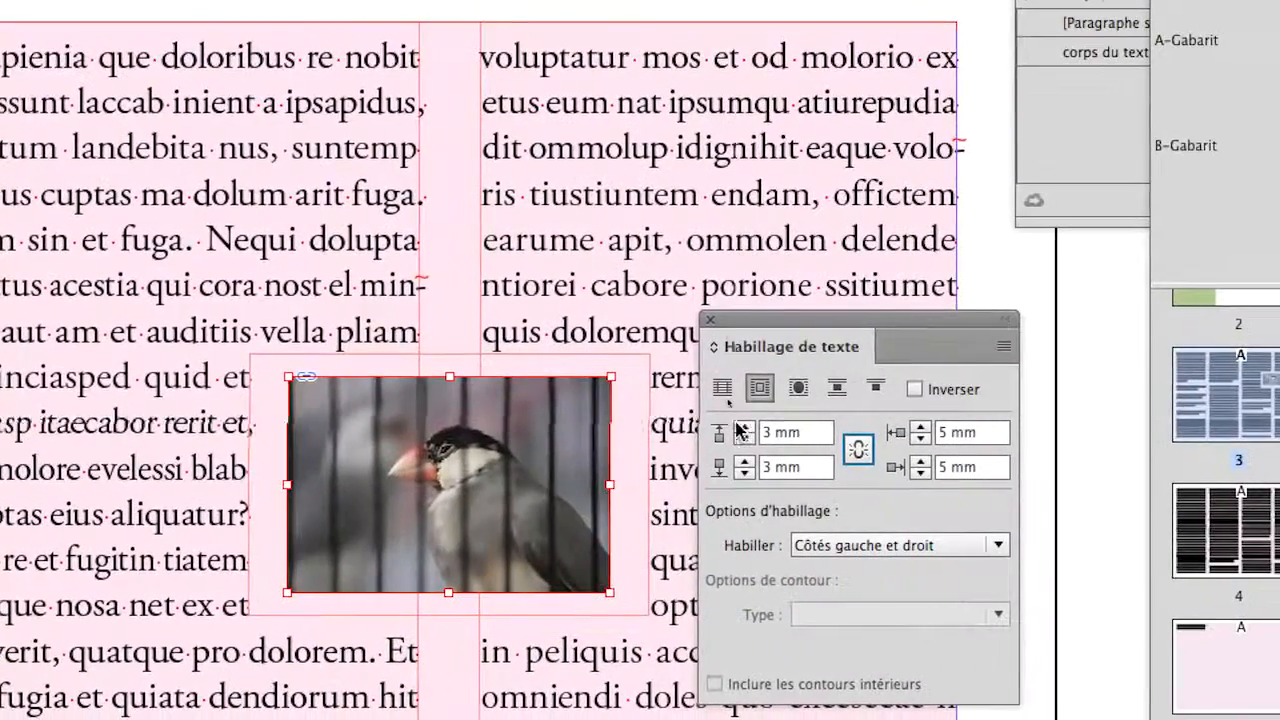
click(743, 425)
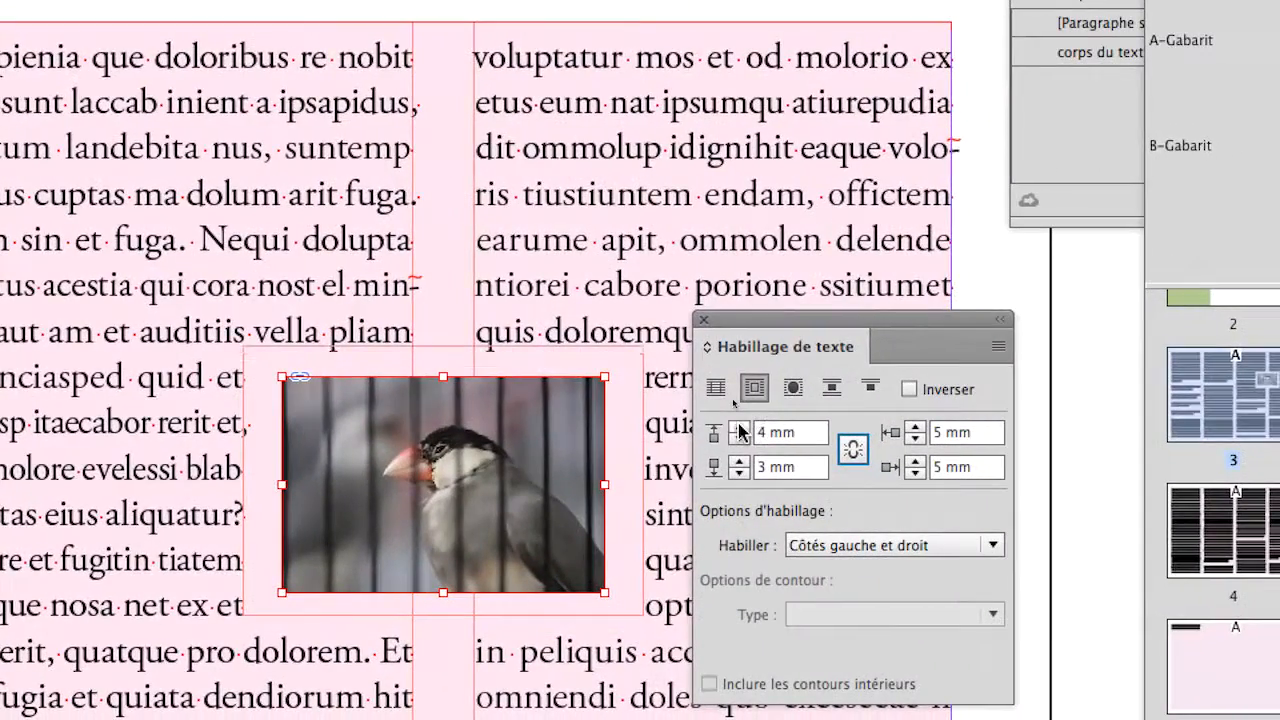
click(743, 425)
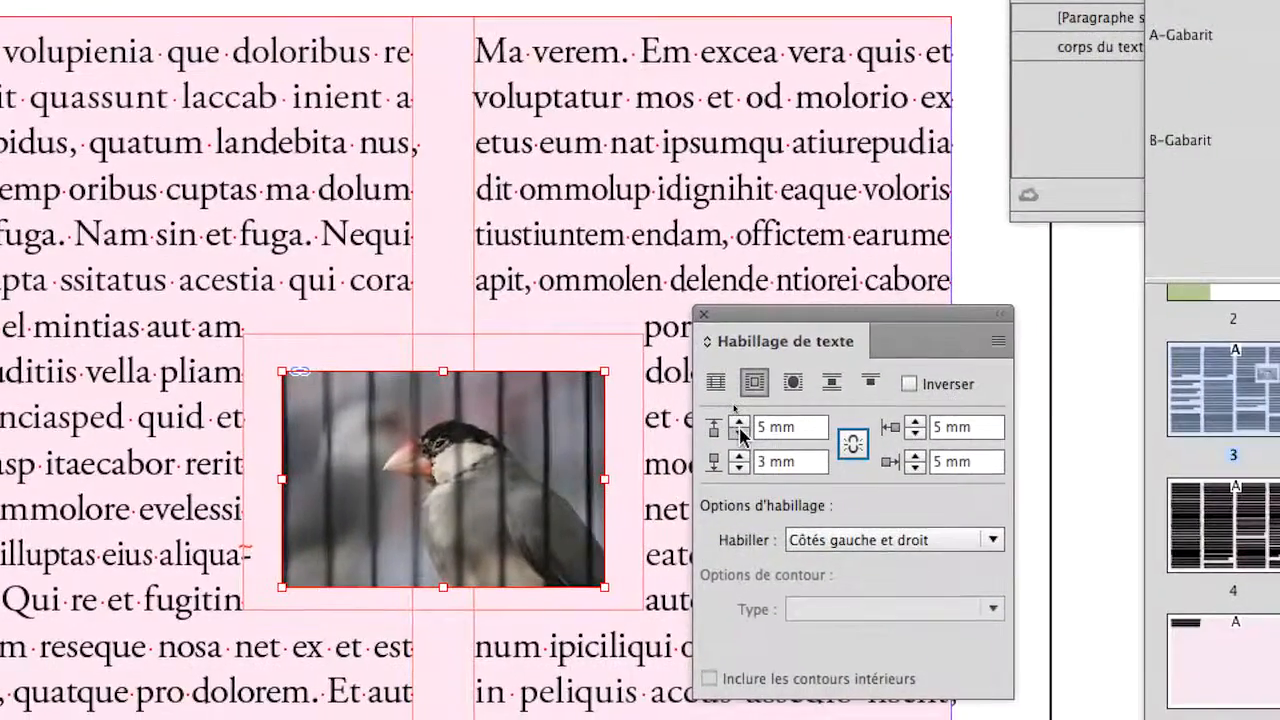
click(789, 467)
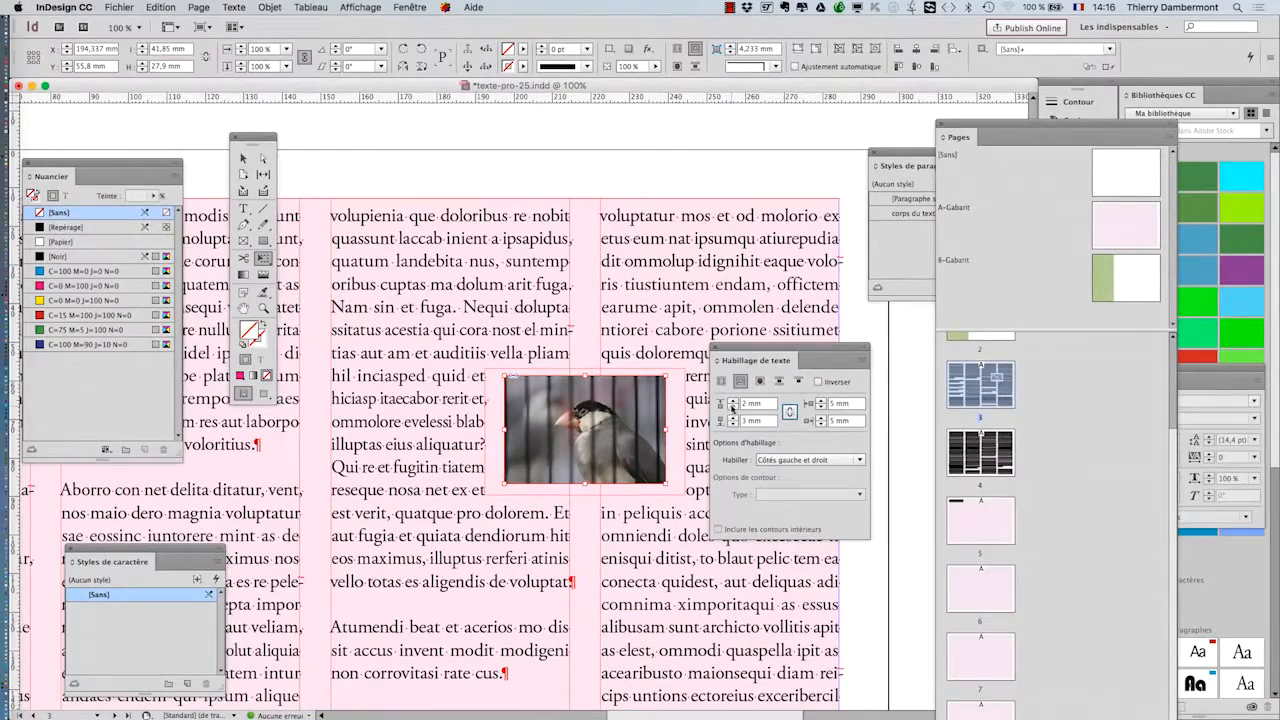
Step: Move the text wrap options clear of the text columns, deselect the bird image and display the layout in Preview mode
drag(740, 349, 876, 378)
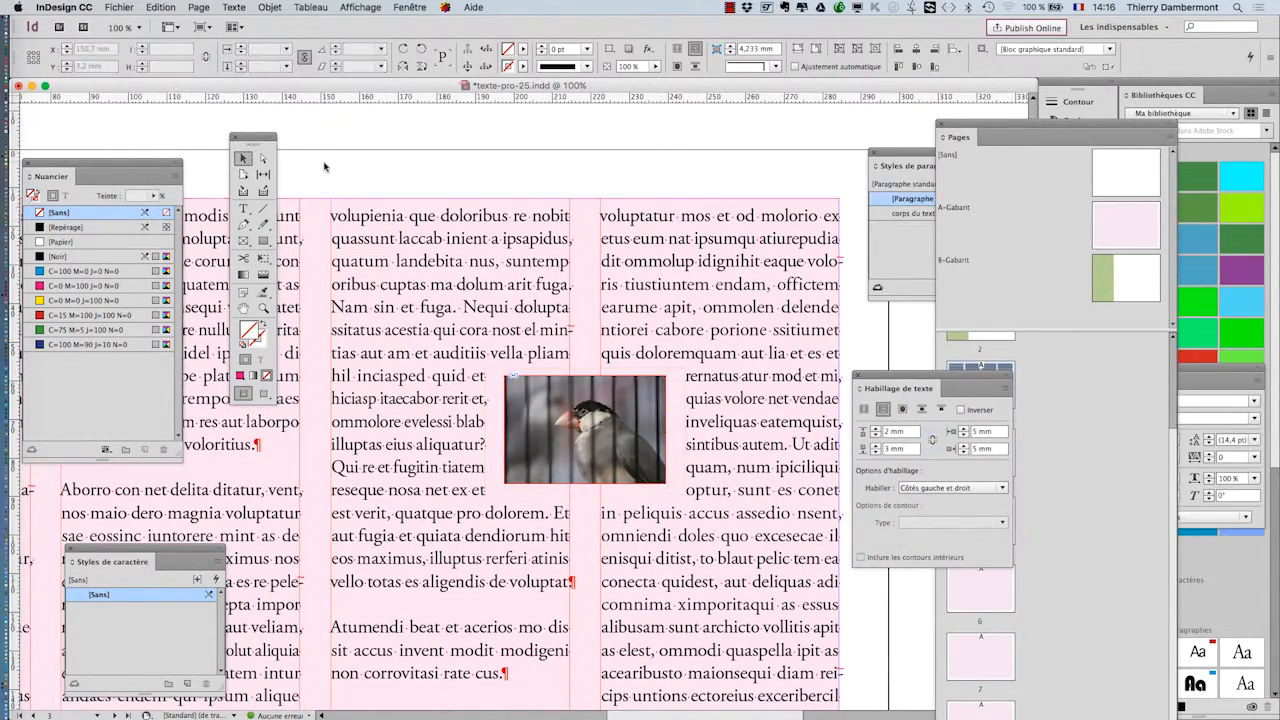
click(266, 394)
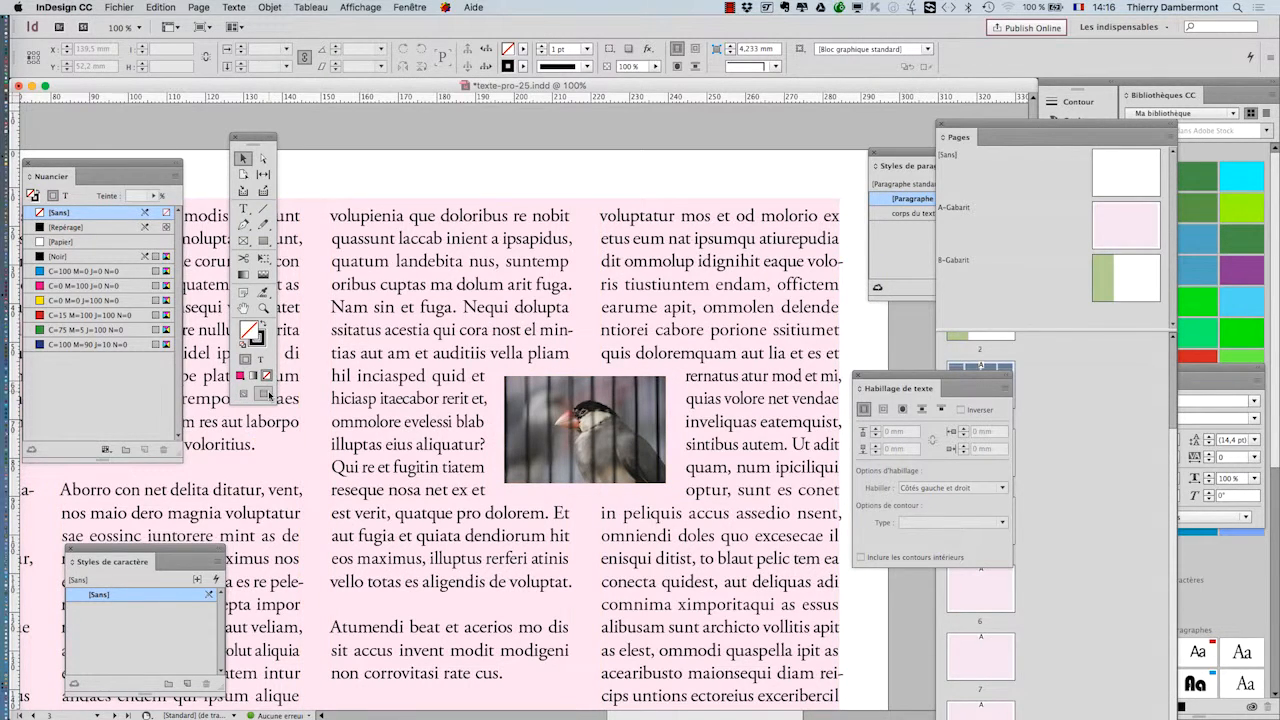